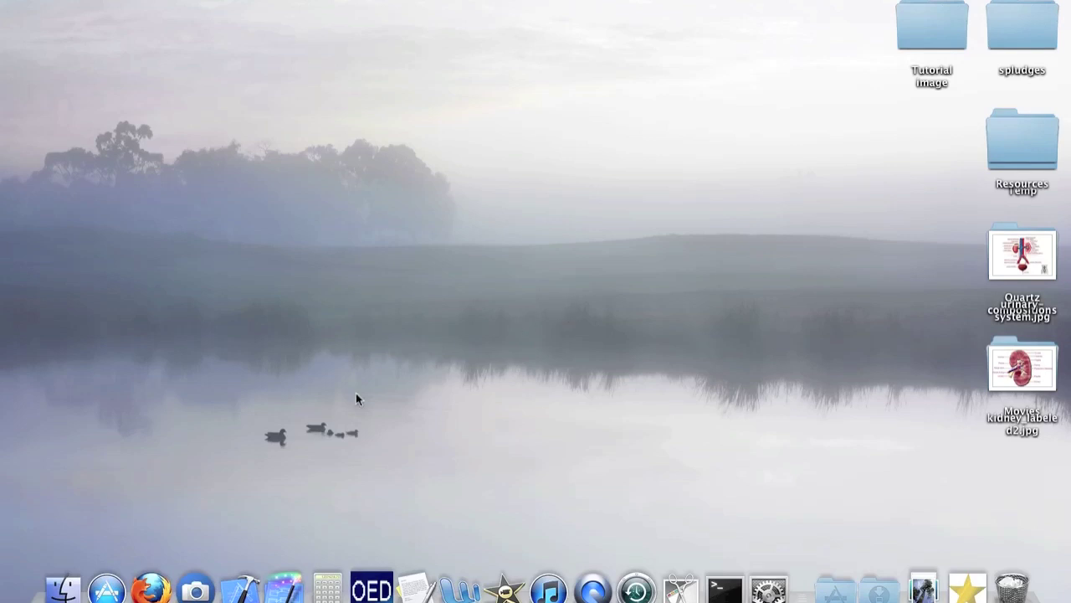
# - Launch Quartz Composer, close the Library and Inspector panels, and narrow the editor window
pyautogui.click(284, 589)
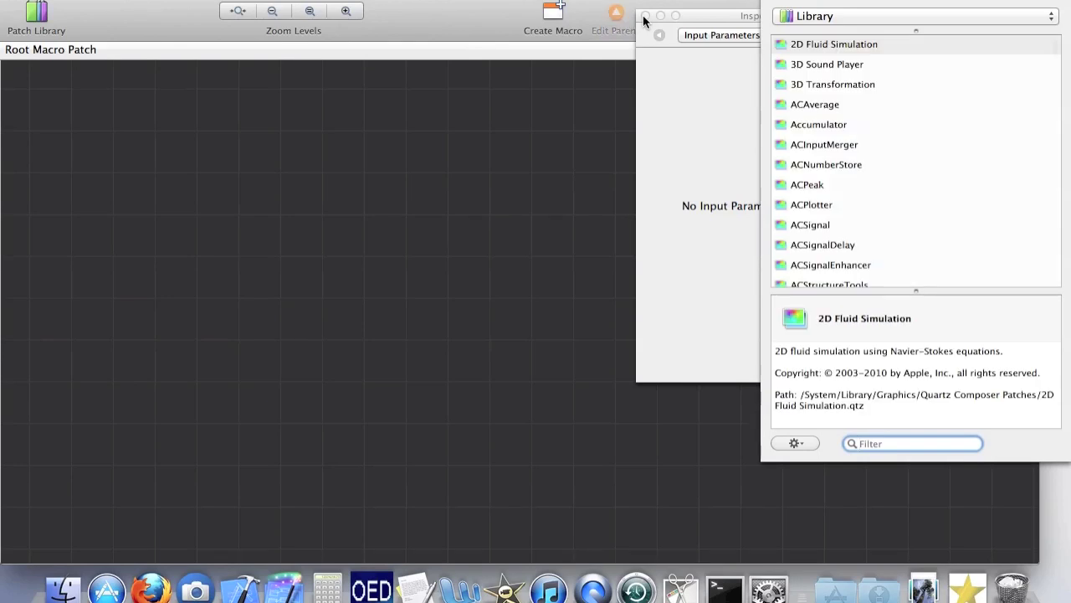
pyautogui.press('super+Return')
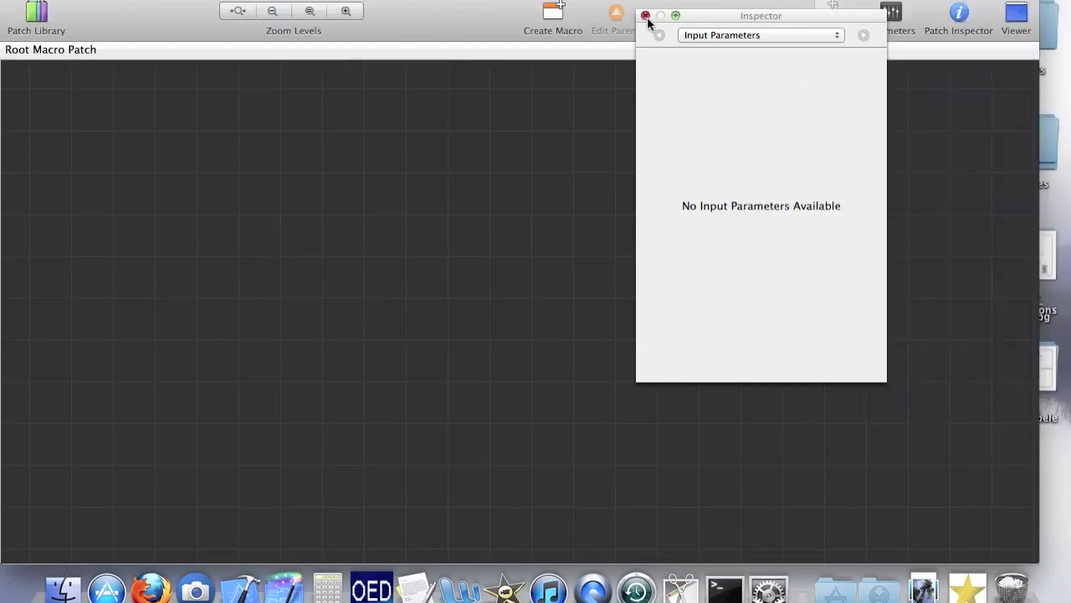
pyautogui.click(646, 16)
pyautogui.moveTo(1034, 557); pyautogui.dragTo(636, 556)
# - Create a new composition from the Basic Composition template
pyautogui.click(180, 0)
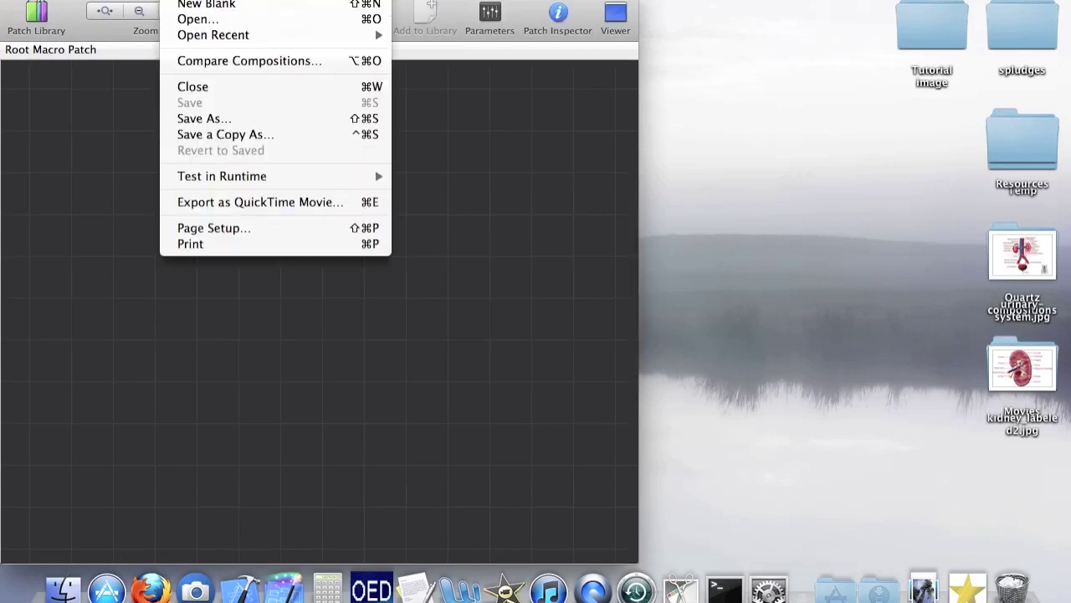
pyautogui.click(206, 4)
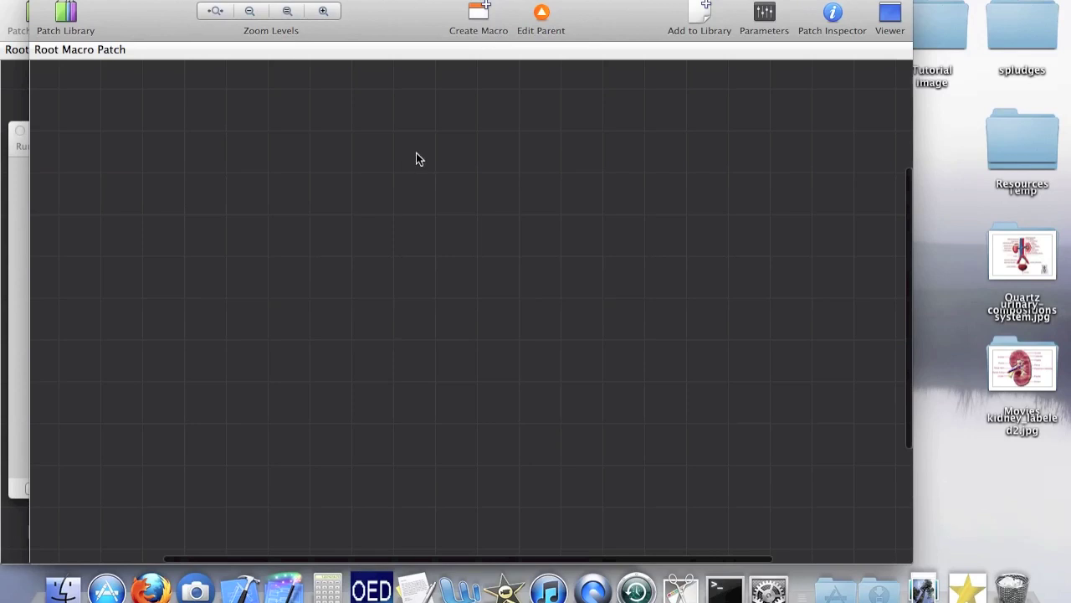
pyautogui.press('super+n')
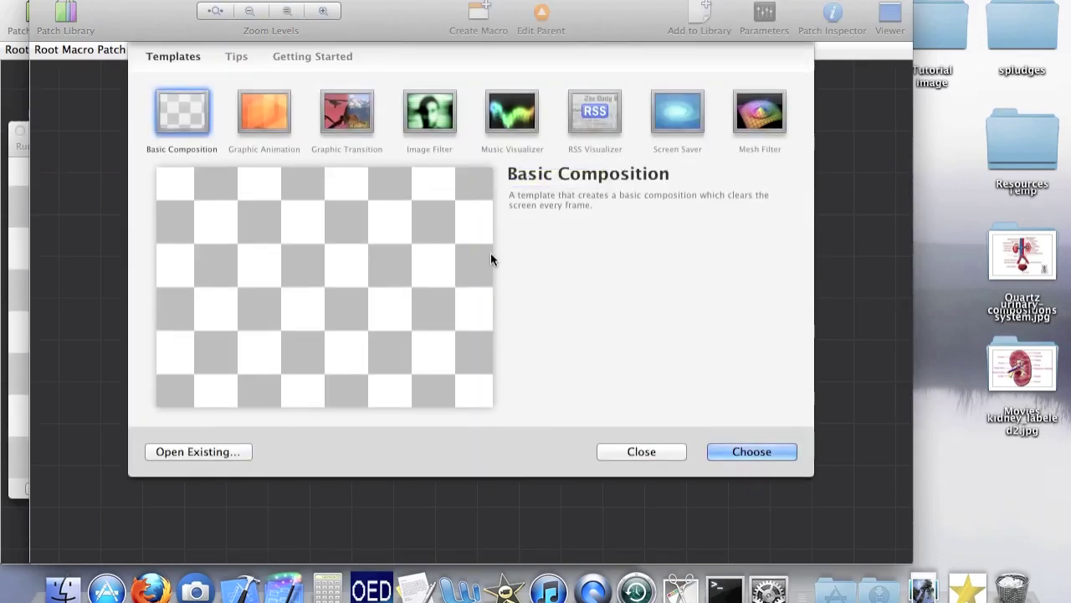
pyautogui.click(778, 453)
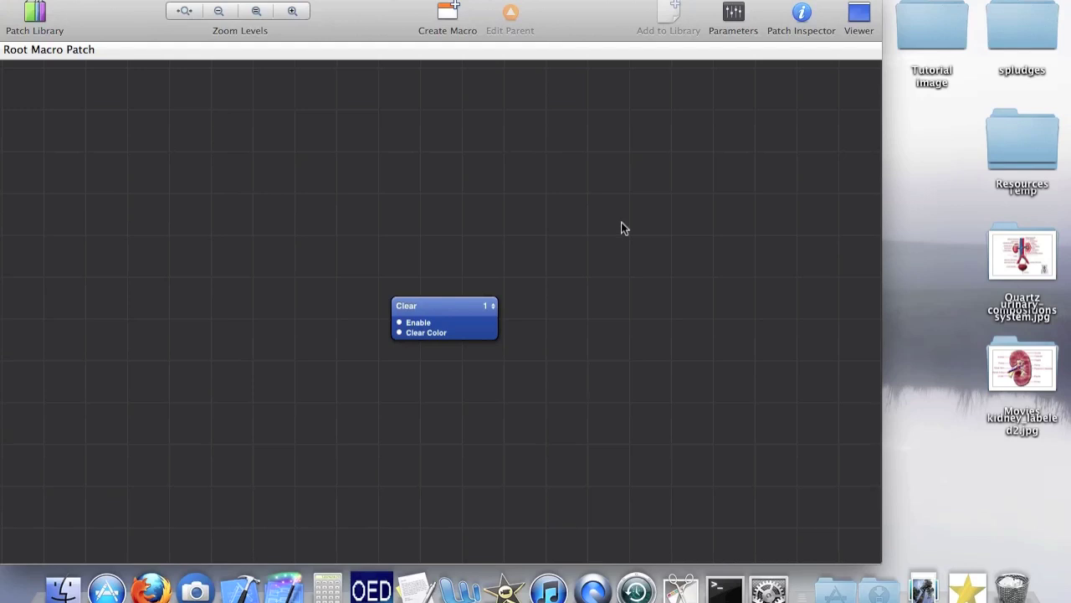
# - Open the Viewer with its black output, move it right of the Clear patch, and refocus the editor
pyautogui.click(473, 329)
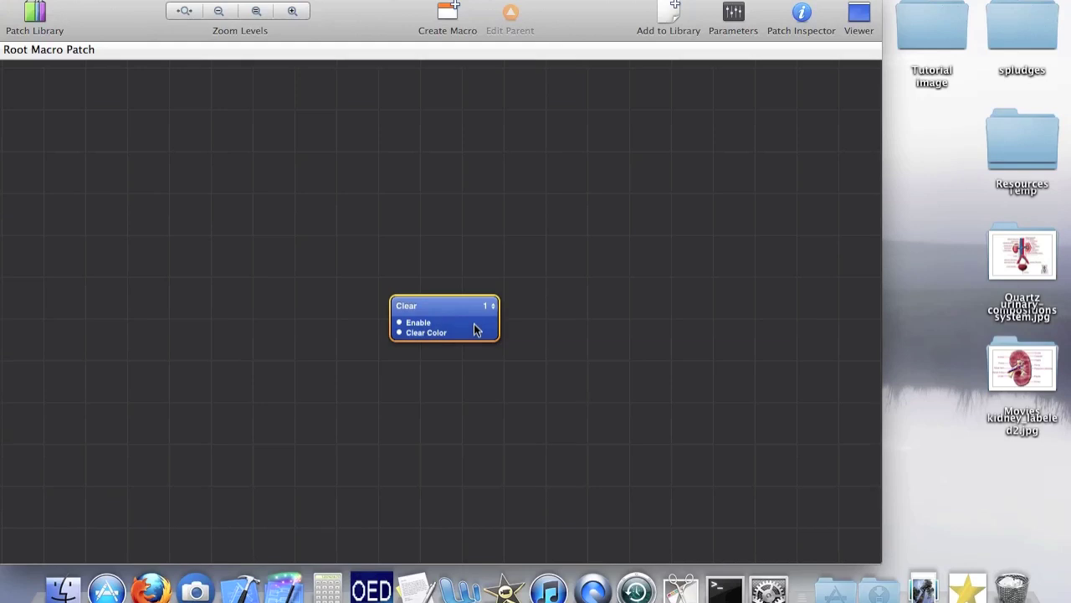
pyautogui.click(557, 309)
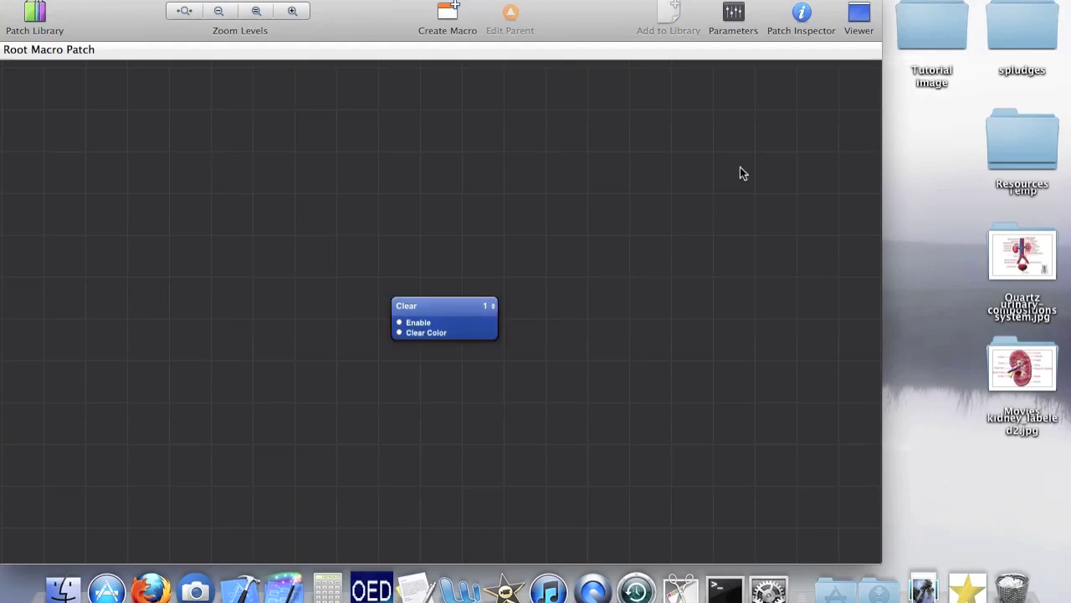
pyautogui.click(859, 17)
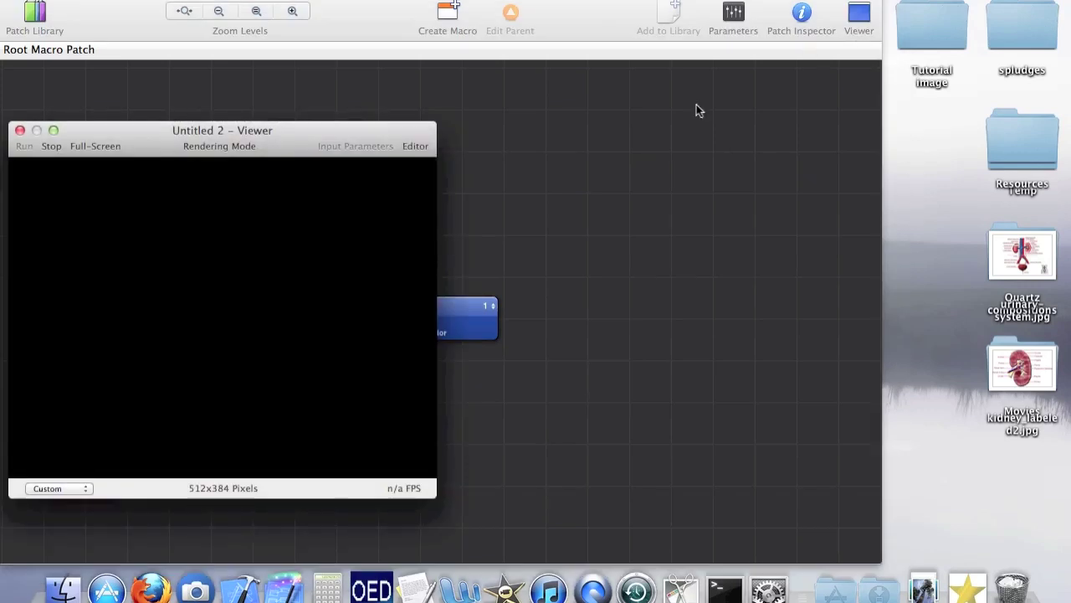
pyautogui.moveTo(304, 144); pyautogui.dragTo(931, 208)
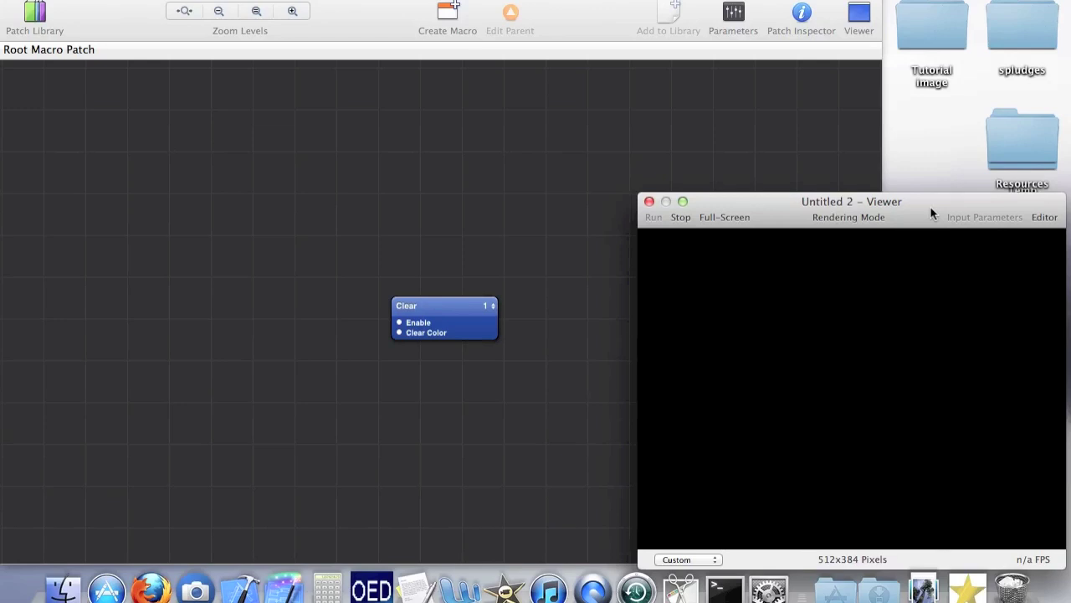
pyautogui.click(827, 176)
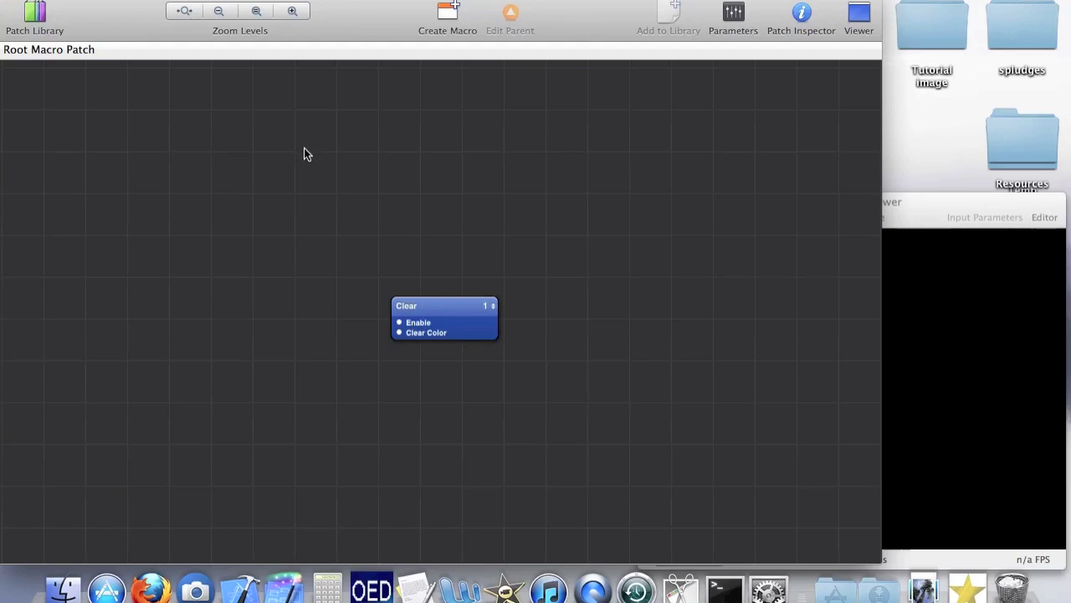
# - Drag a Sprite patch from the Patch Library onto the canvas so the Viewer renders a white square
pyautogui.click(34, 16)
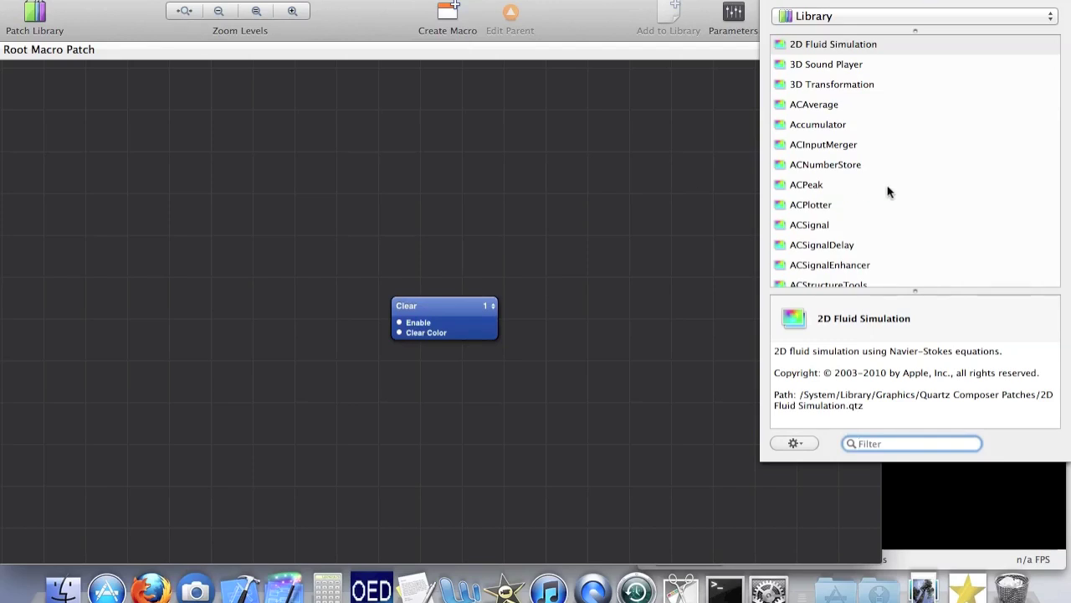
pyautogui.scroll(-15, 889, 192)
pyautogui.scroll(-20, 889, 191)
pyautogui.scroll(-20, 889, 192)
pyautogui.scroll(-20, 889, 192)
pyautogui.scroll(-15, 889, 192)
pyautogui.scroll(-3, 889, 191)
pyautogui.scroll(8, 889, 188)
pyautogui.scroll(5, 889, 187)
pyautogui.moveTo(802, 77); pyautogui.dragTo(565, 431)
pyautogui.click(863, 130)
pyautogui.scroll(-5, 565, 429)
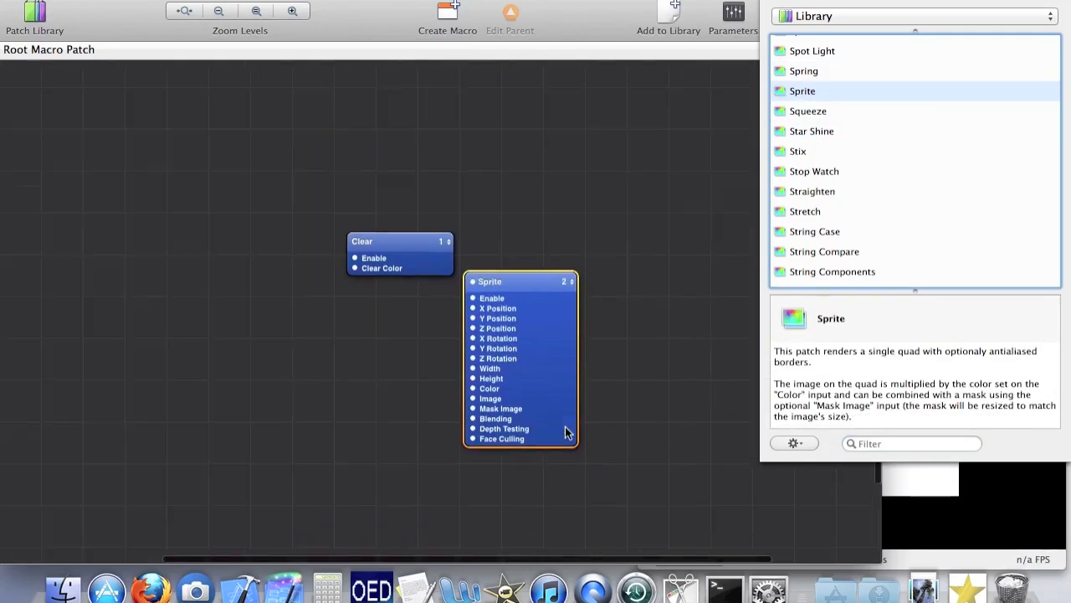
pyautogui.click(925, 529)
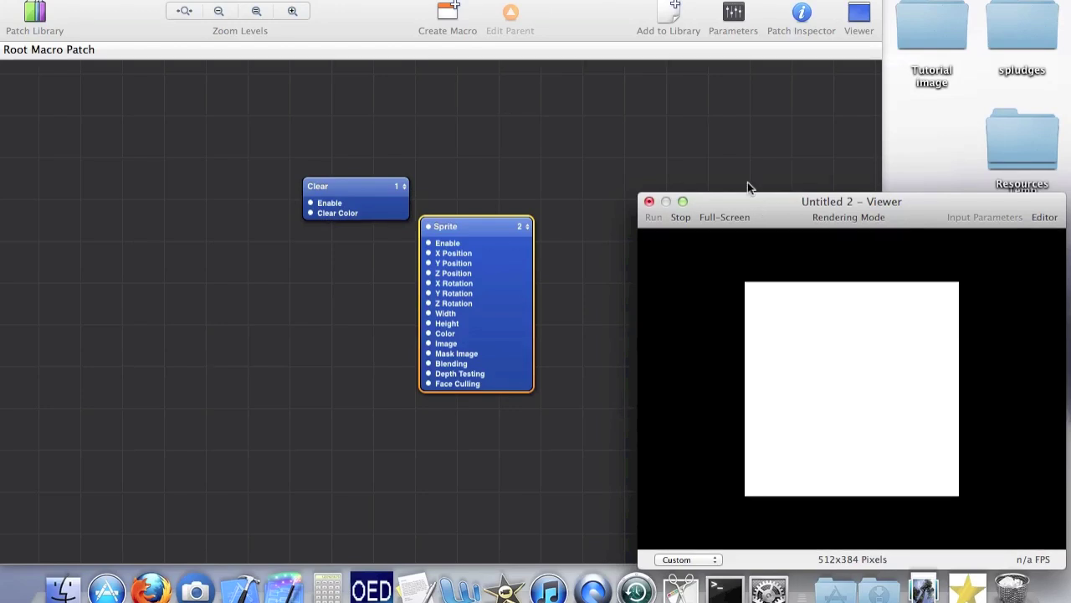
# - Open the Sprite's Patch Inspector and move it aside beside the Viewer
pyautogui.hscroll(2, 748, 182)
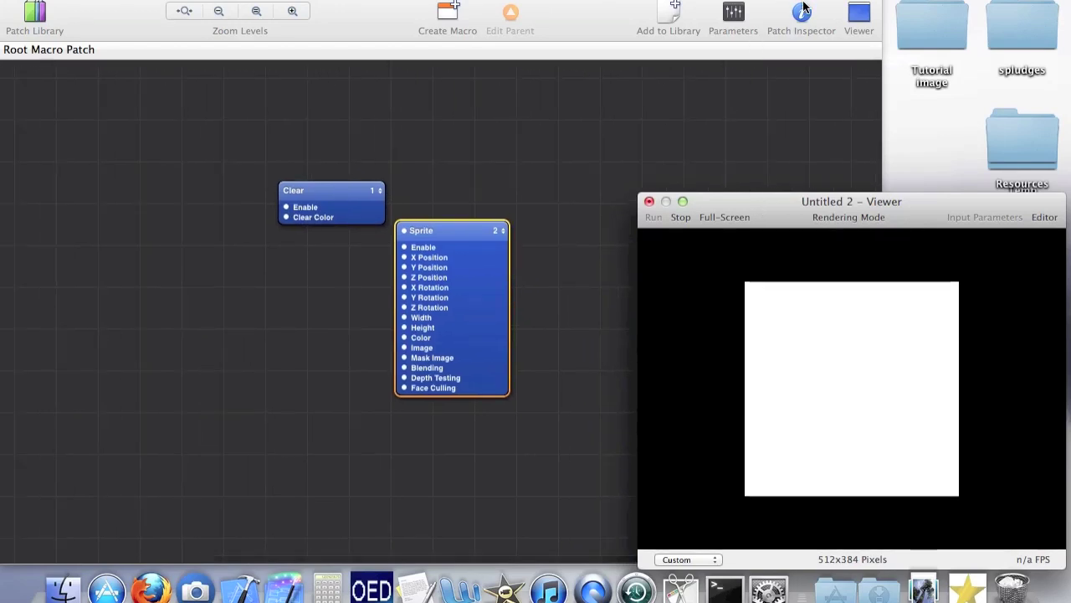
pyautogui.click(802, 12)
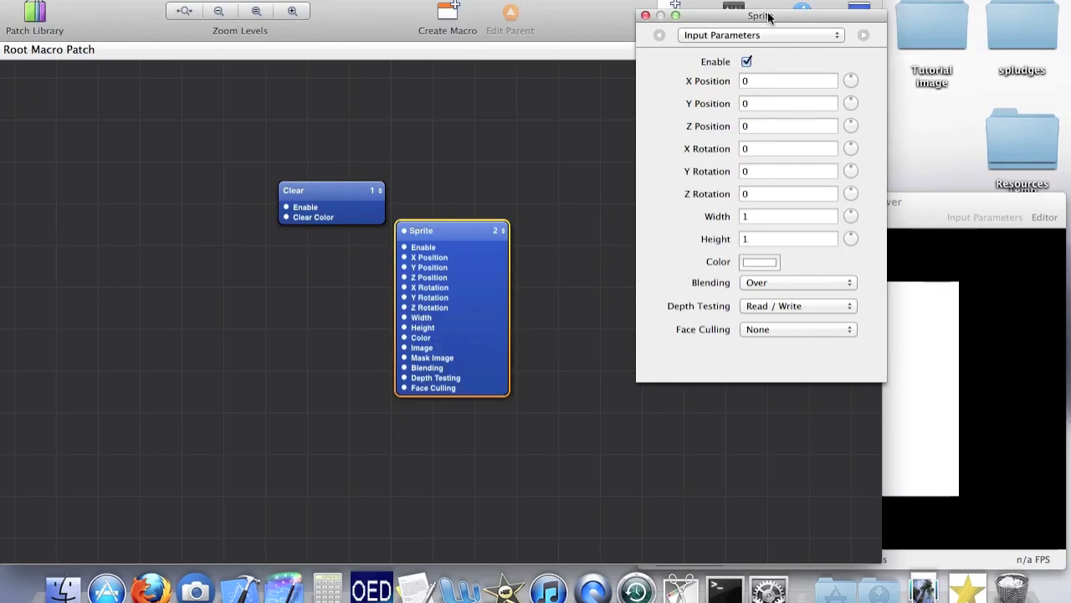
pyautogui.moveTo(769, 17); pyautogui.dragTo(713, 0)
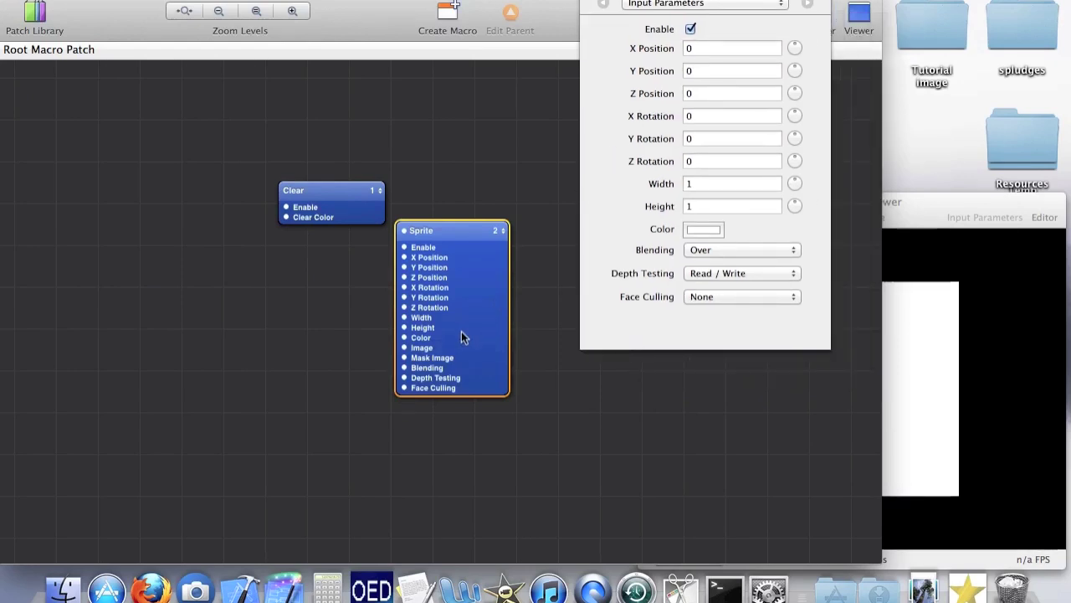
pyautogui.hscroll(5, 461, 337)
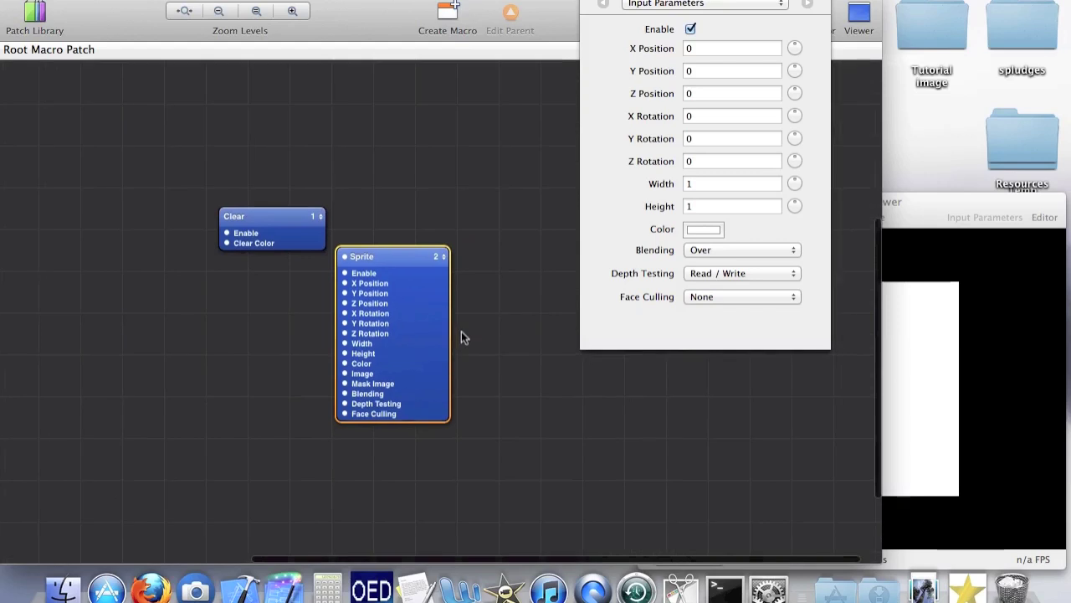
pyautogui.moveTo(751, 3); pyautogui.dragTo(623, 3)
pyautogui.click(852, 15)
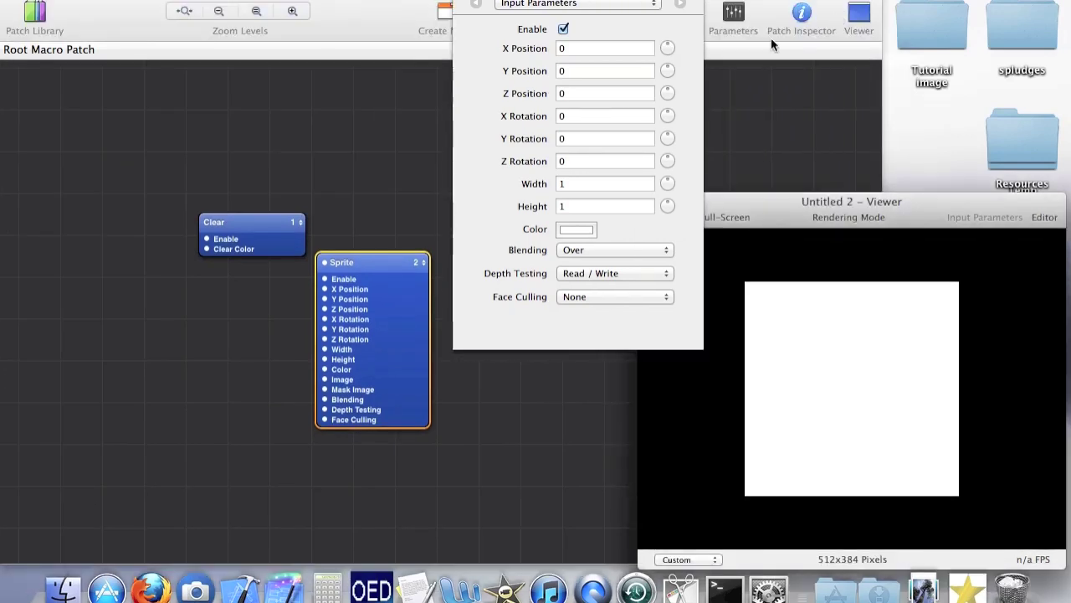
# - Experiment with the Sprite's X and Z Position, resetting both to 0
pyautogui.moveTo(667, 46); pyautogui.dragTo(598, 67)
pyautogui.doubleClick(600, 48)
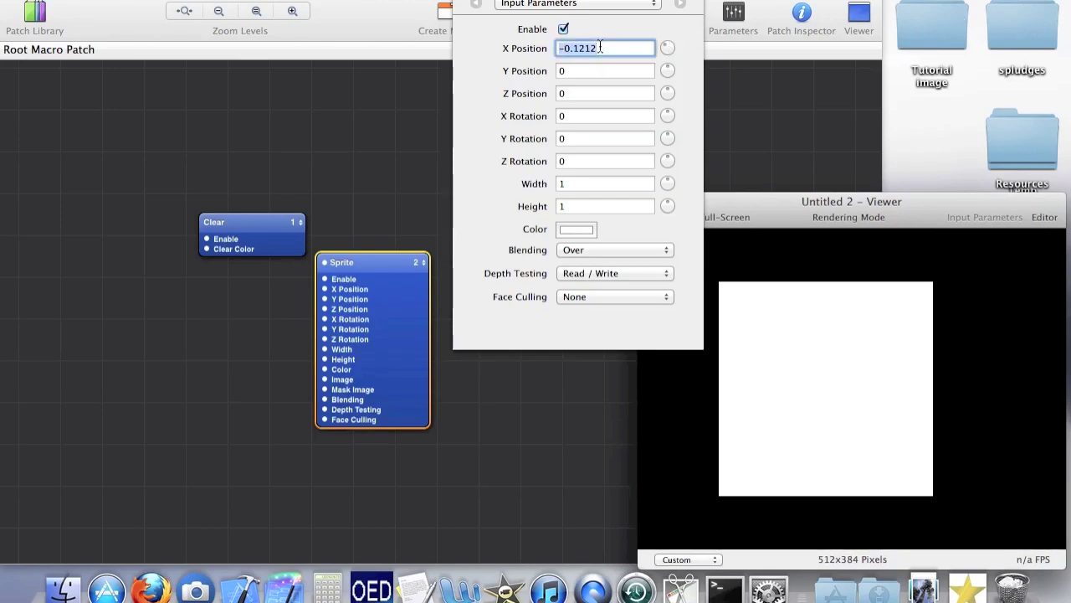
pyautogui.write('0')
pyautogui.press('Return')
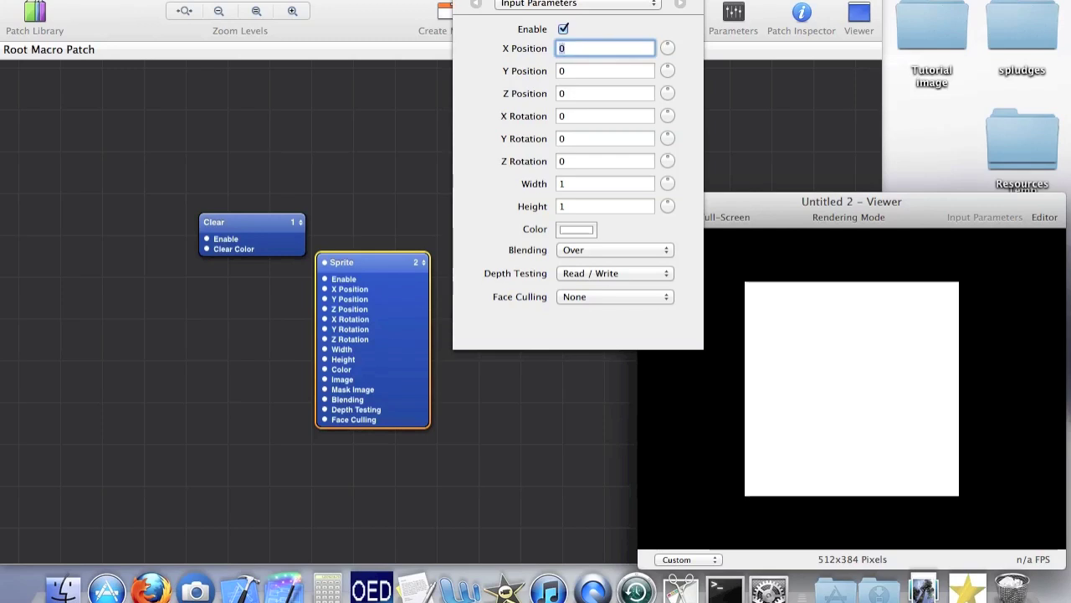
pyautogui.click(635, 69)
pyautogui.moveTo(668, 92); pyautogui.dragTo(728, 92)
pyautogui.press('Tab')
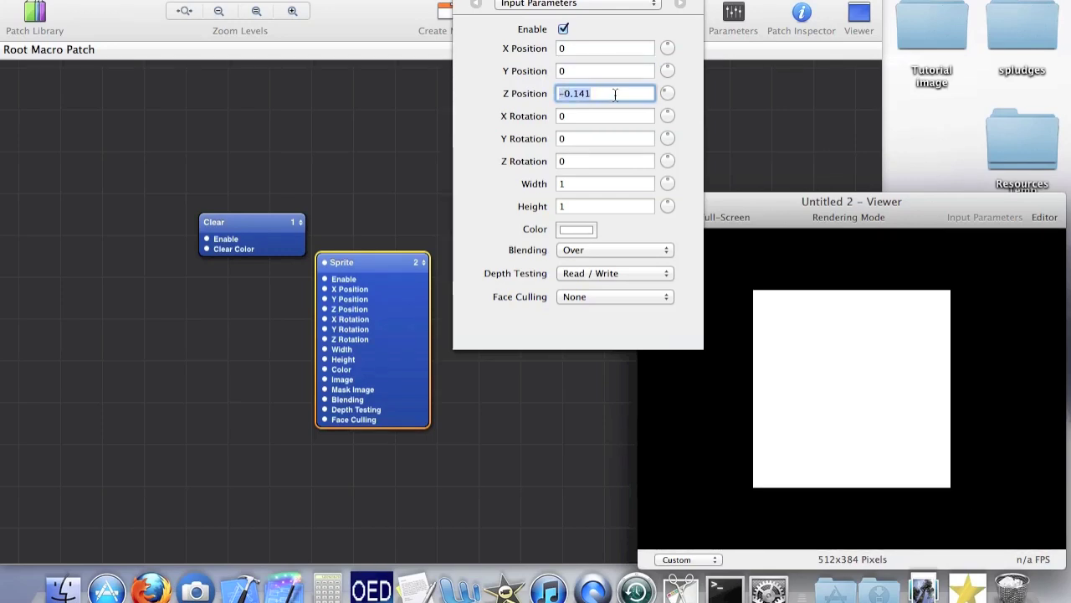
pyautogui.write('0')
pyautogui.press('Return')
# - Tilt the square with X Rotation values up to 30, then reset it to 0
pyautogui.click(597, 116)
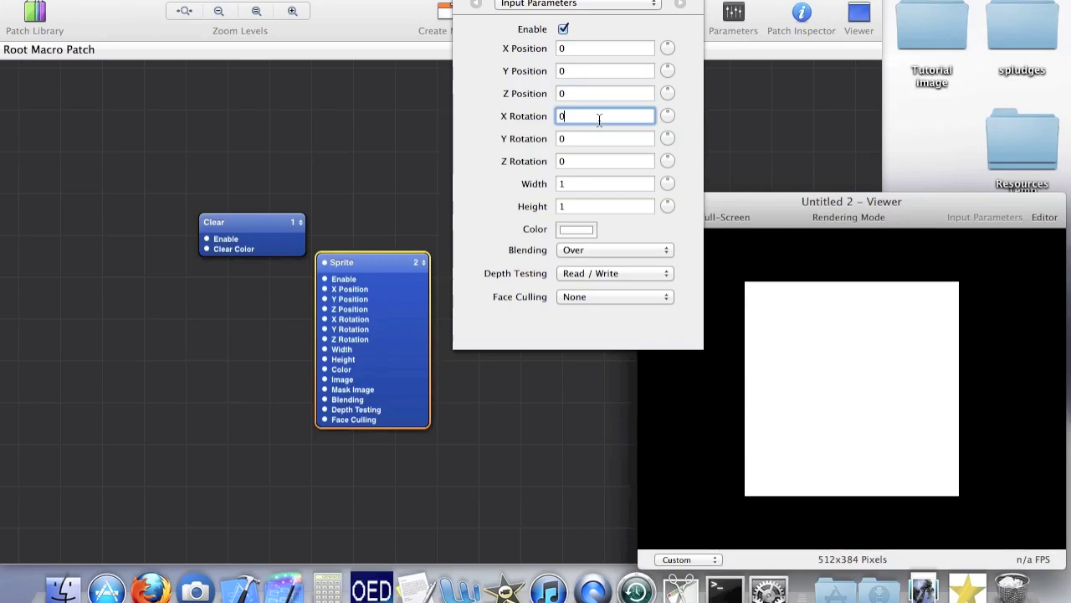
pyautogui.press('BackSpace')
pyautogui.write('10')
pyautogui.press('Return')
pyautogui.hotkey('shift', 'Up')
pyautogui.hotkey('shift', 'Up')
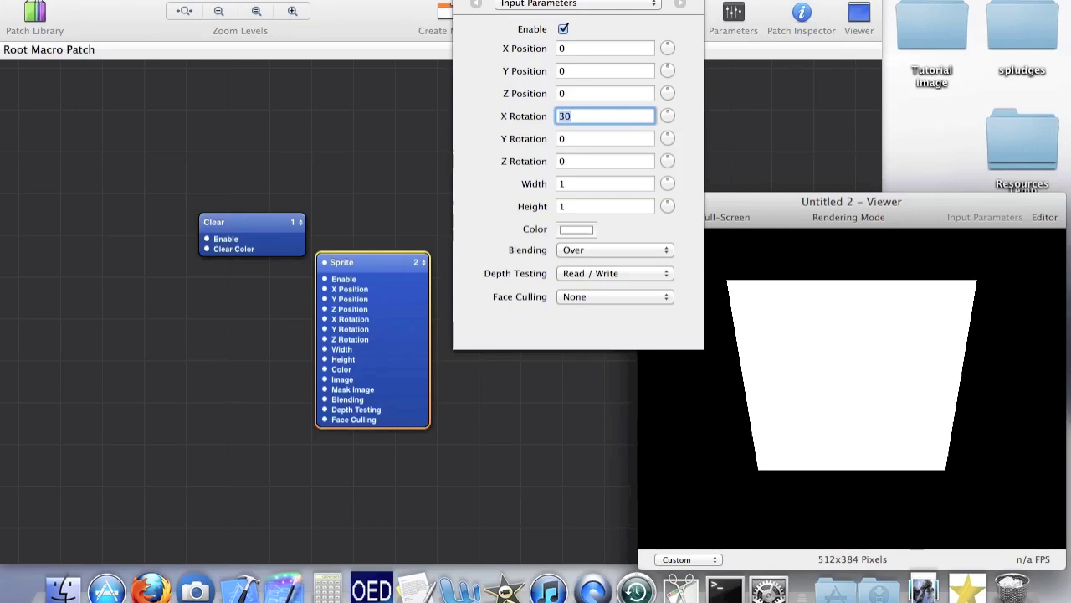
pyautogui.write('0')
pyautogui.press('Tab')
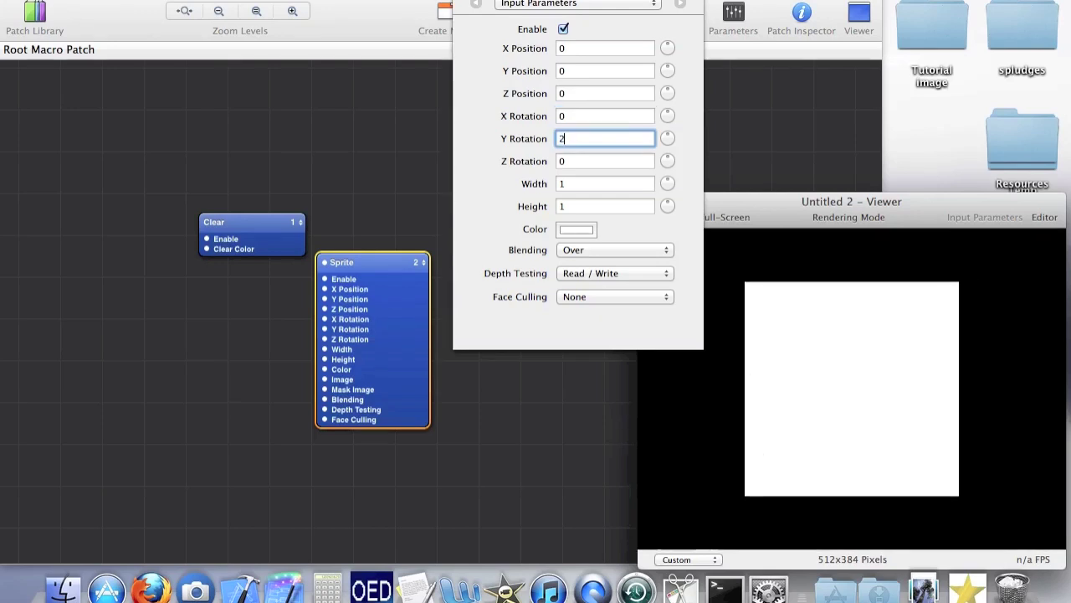
# - Turn the square with Y and Z Rotation, then set both back to 0
pyautogui.hotkey('shift', 'Up')
pyautogui.hotkey('shift', 'Up')
pyautogui.hotkey('shift', 'Up')
pyautogui.hotkey('shift', 'Up')
pyautogui.hotkey('shift', 'Up')
pyautogui.hotkey('shift', 'Up')
pyautogui.write('0')
pyautogui.press('Return')
pyautogui.press('Tab')
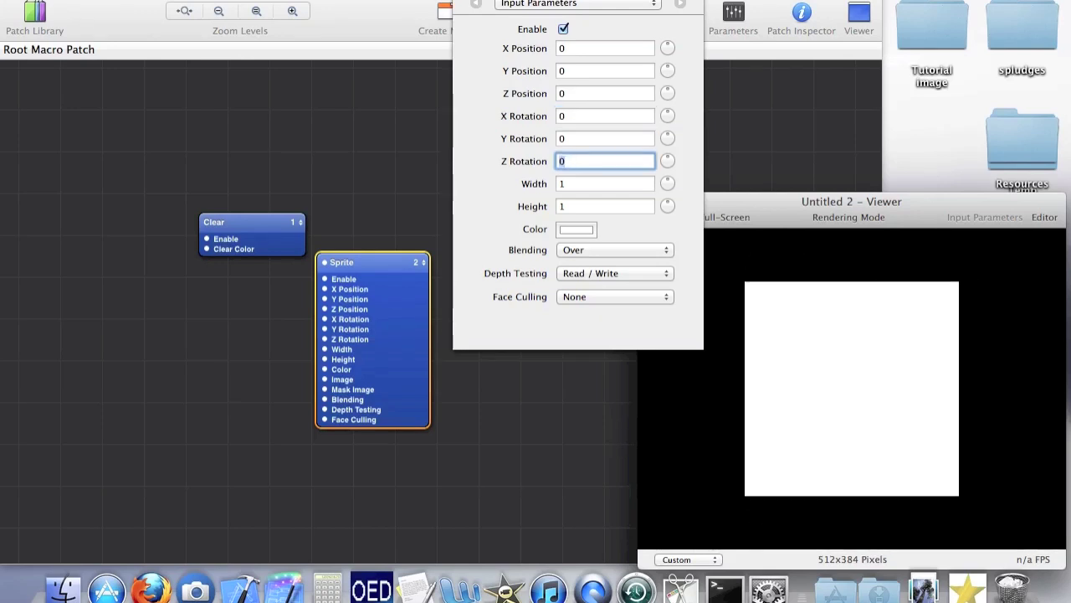
pyautogui.hotkey('shift', 'Up')
pyautogui.hotkey('shift', 'Up')
pyautogui.hotkey('shift', 'Up')
pyautogui.hotkey('shift', 'Up')
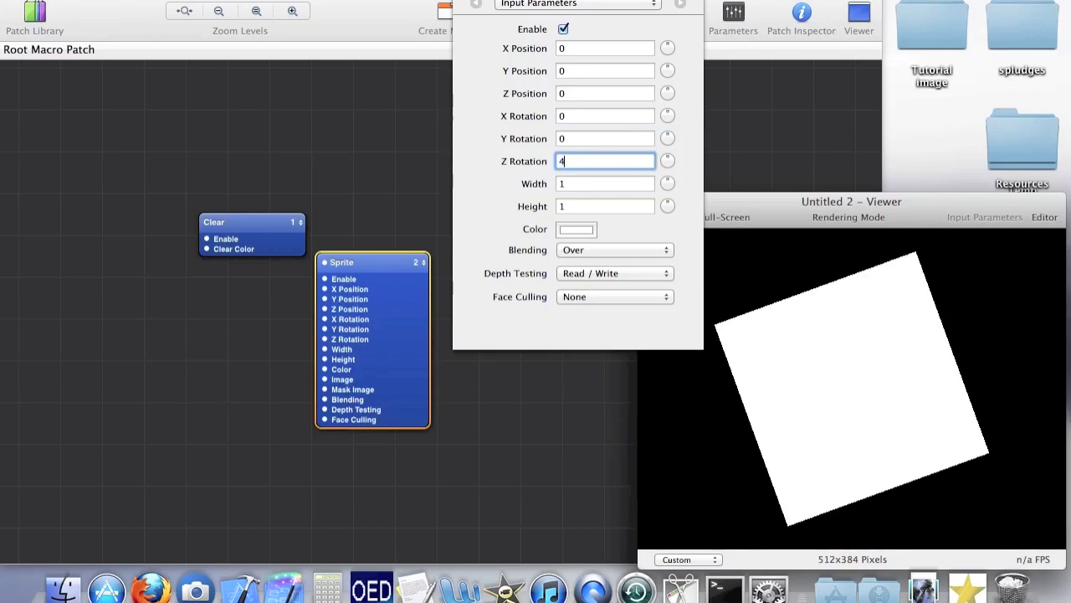
pyautogui.write('5')
pyautogui.press('BackSpace')
pyautogui.write('0')
pyautogui.press('Return')
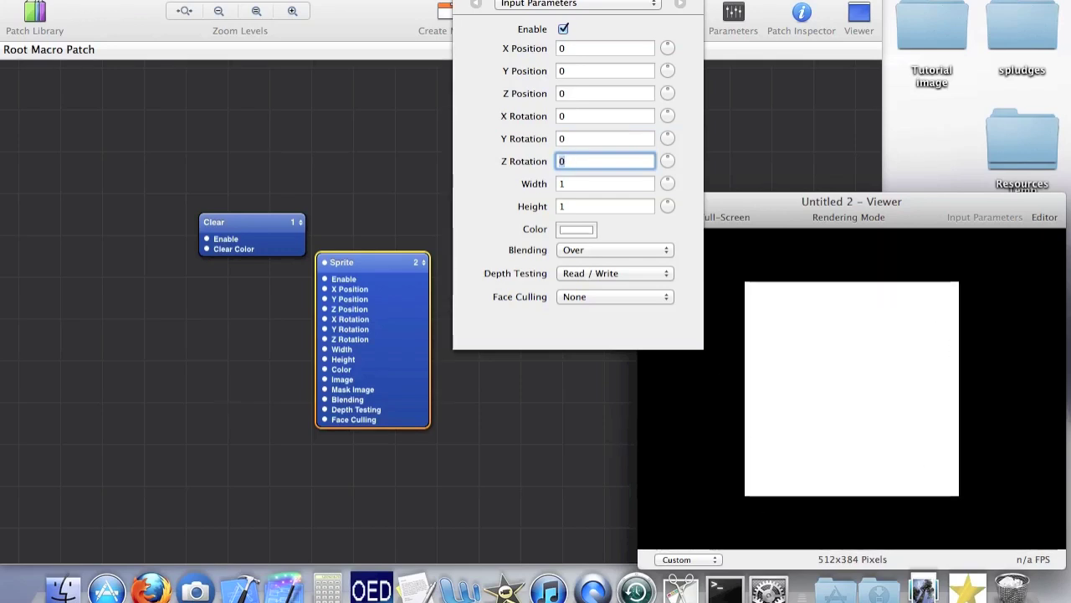
# - Keep the Sprite's blending mode on Over and close the inspector
pyautogui.click(632, 190)
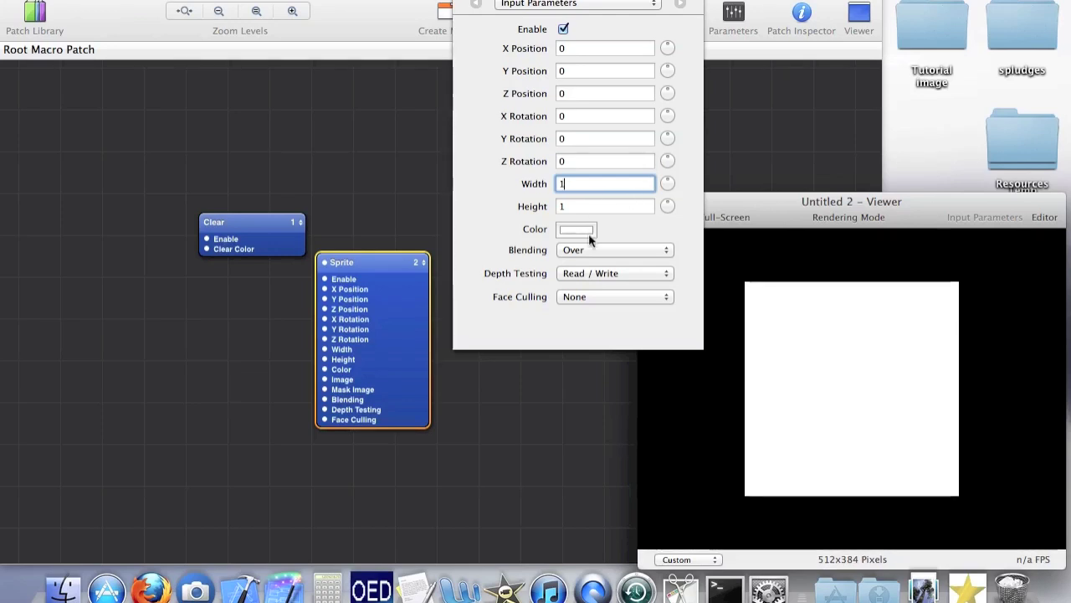
pyautogui.click(606, 249)
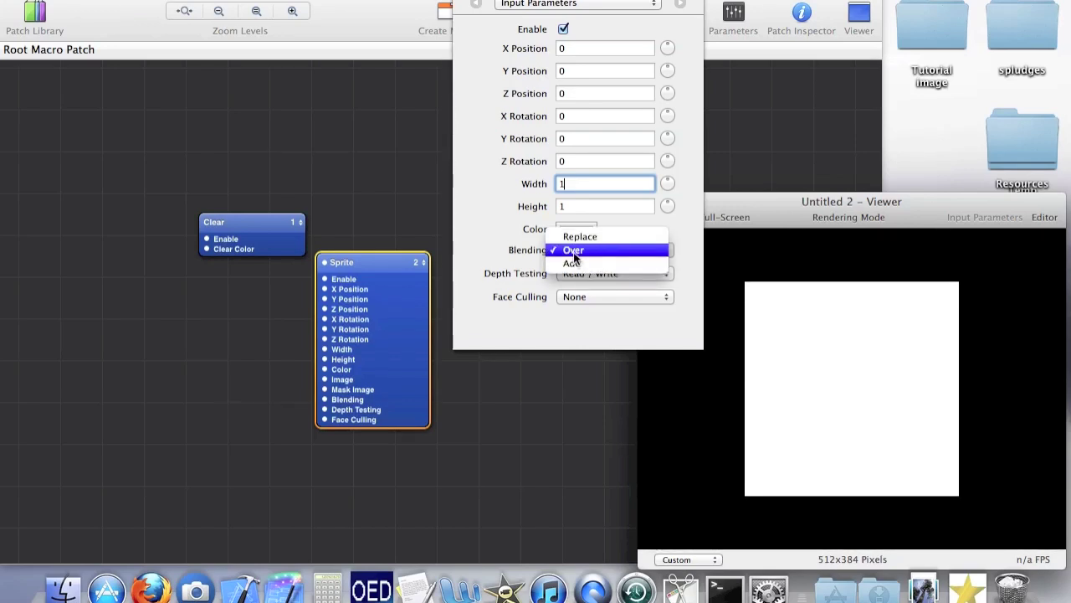
pyautogui.click(573, 253)
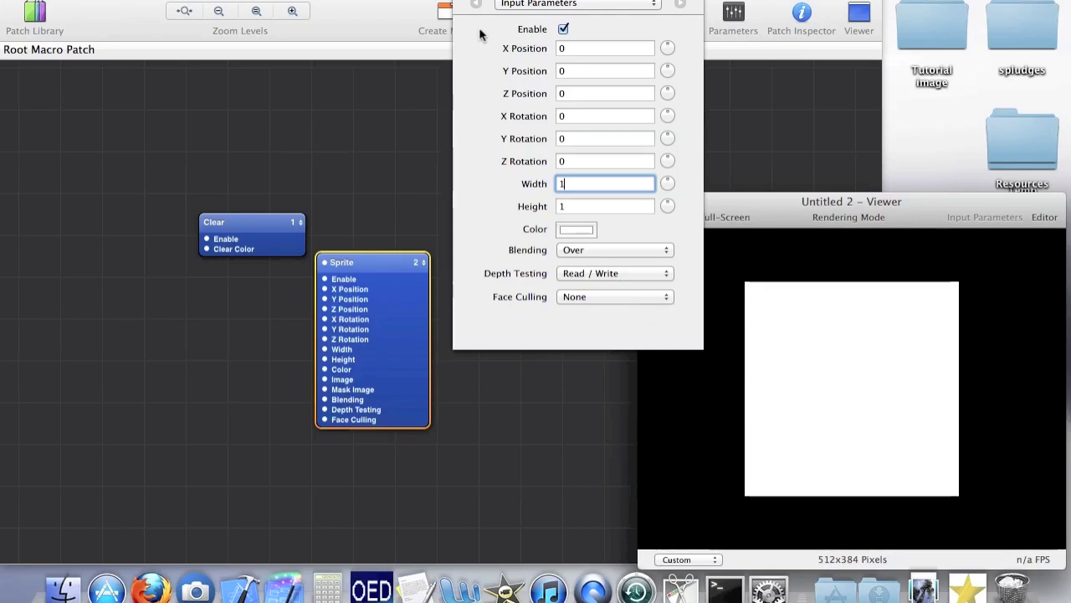
pyautogui.press('super+i')
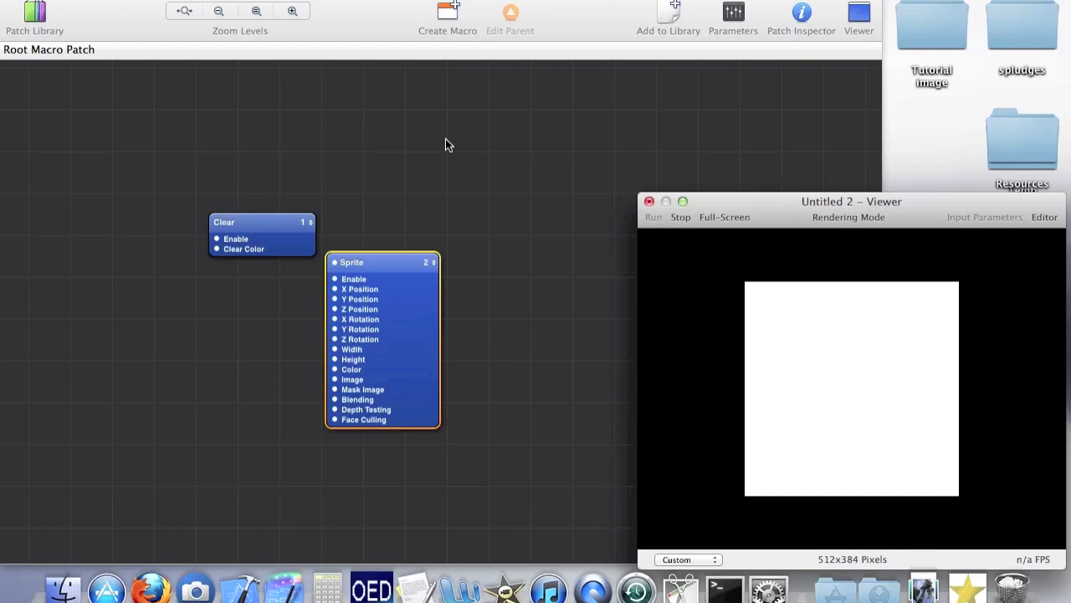
pyautogui.click(445, 138)
# - Import star.png from the desktop's Tutorial image folder into the editor as an image patch
pyautogui.moveTo(968, 586); pyautogui.dragTo(220, 406)
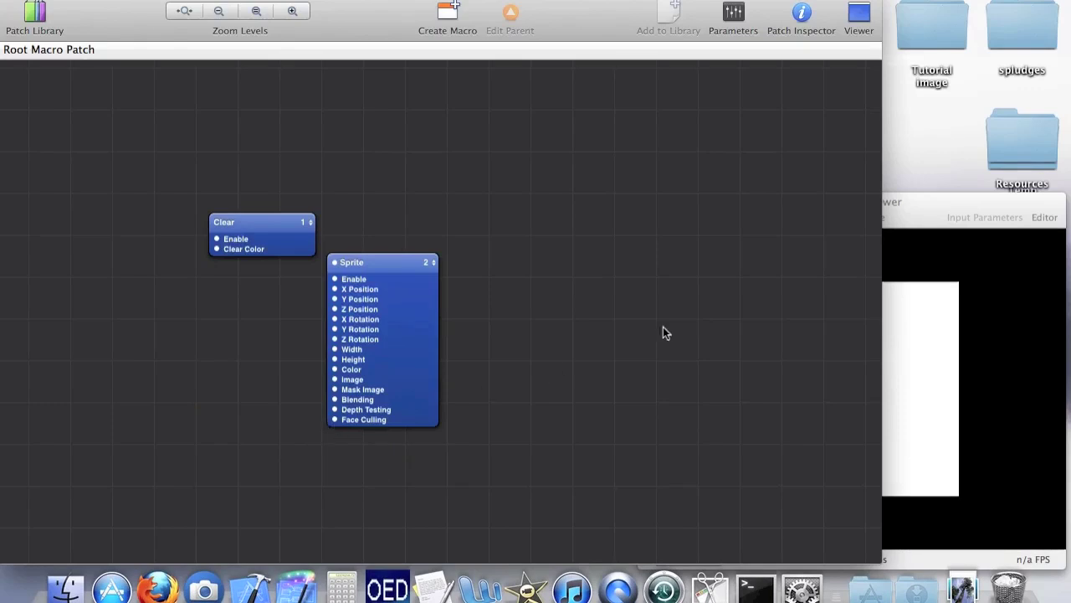
pyautogui.press('F11')
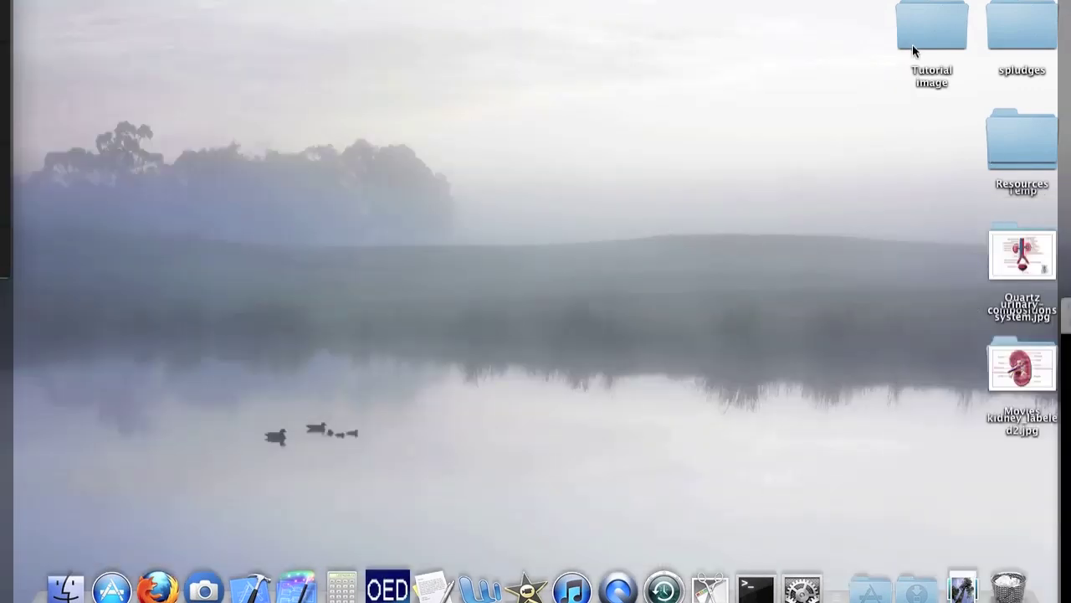
pyautogui.doubleClick(914, 42)
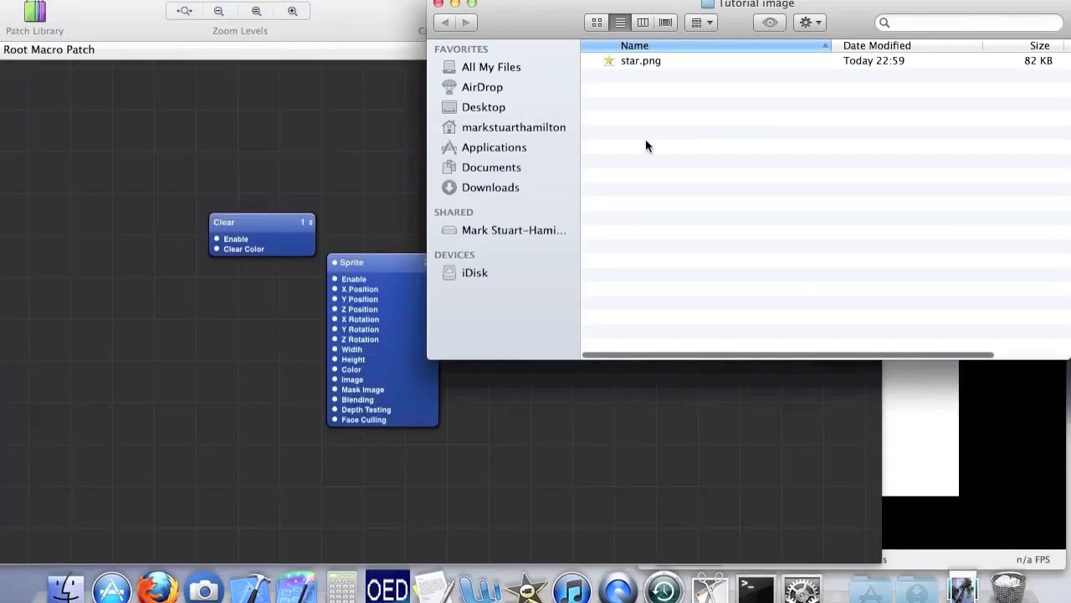
pyautogui.click(673, 62)
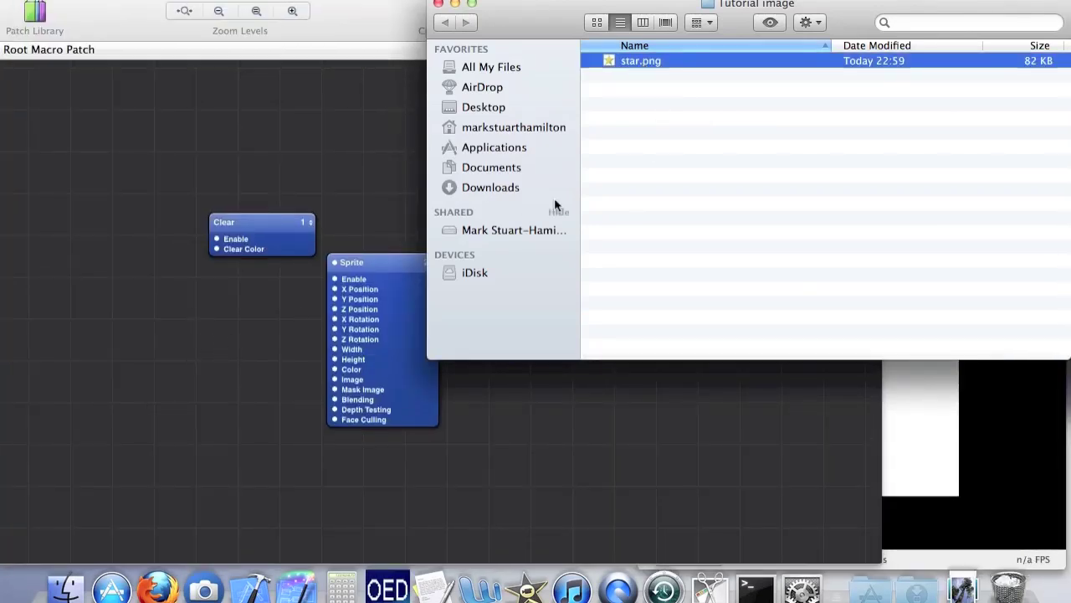
pyautogui.moveTo(694, 61); pyautogui.dragTo(233, 345)
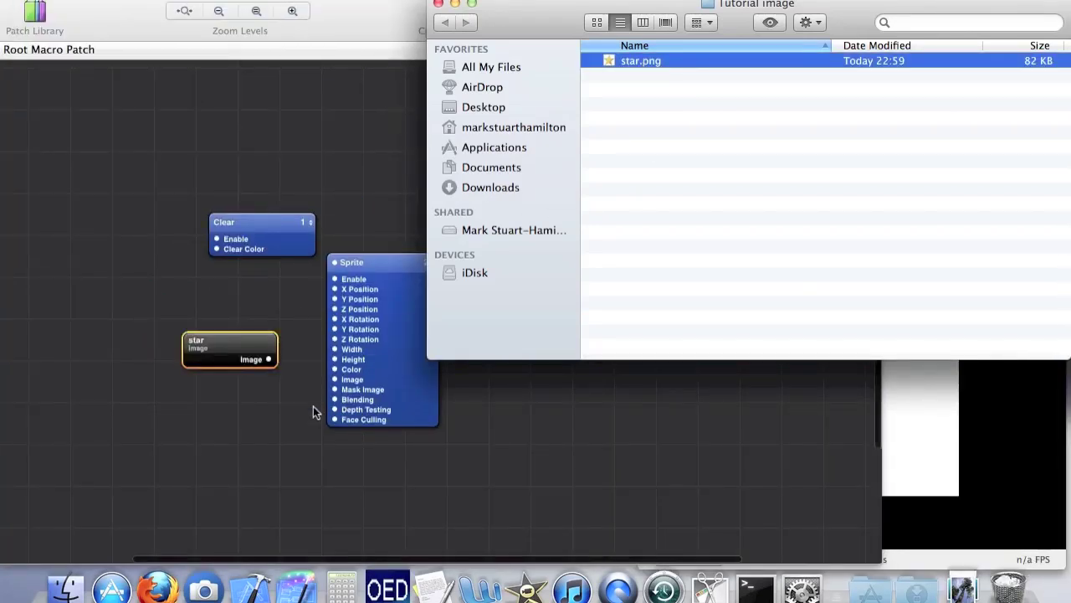
pyautogui.click(308, 507)
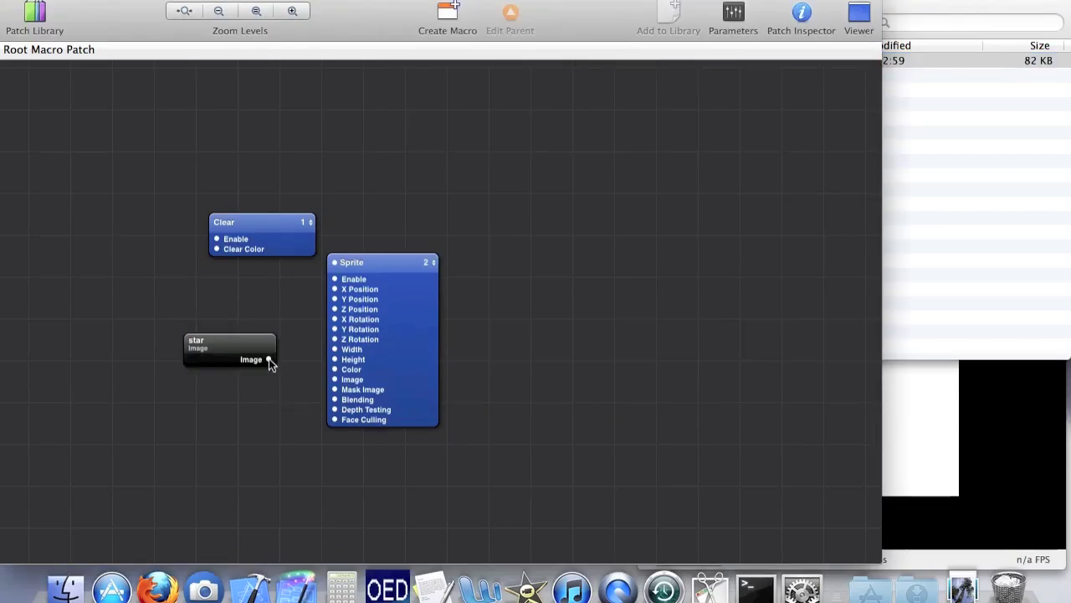
pyautogui.click(967, 405)
pyautogui.click(536, 354)
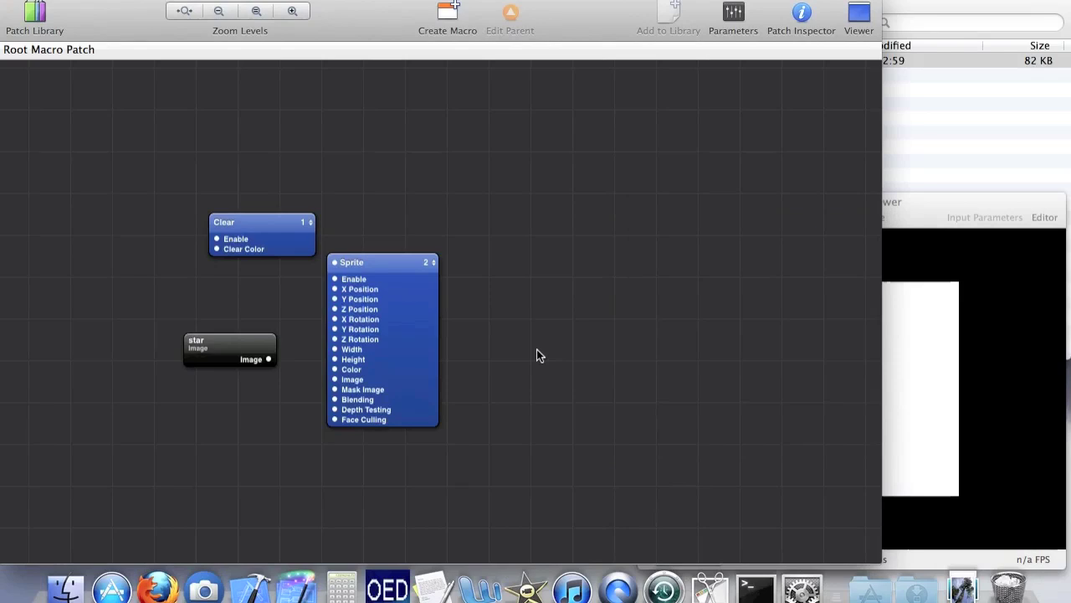
pyautogui.moveTo(882, 511); pyautogui.dragTo(725, 494)
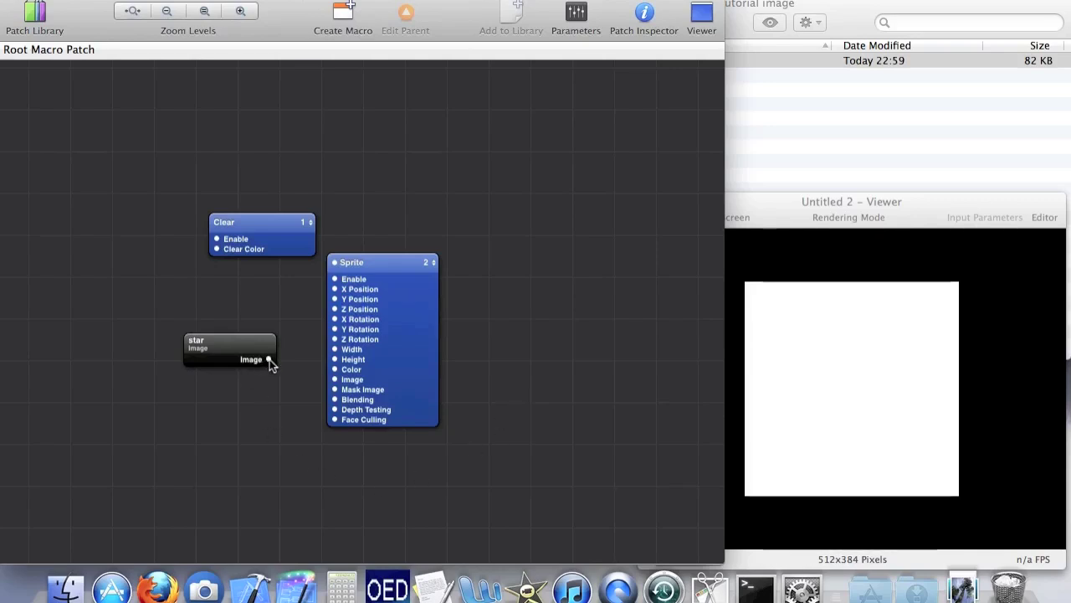
# - Wire the star's Image output into Sprite's Image input, then move Clear above Sprite
pyautogui.moveTo(269, 361); pyautogui.dragTo(335, 379)
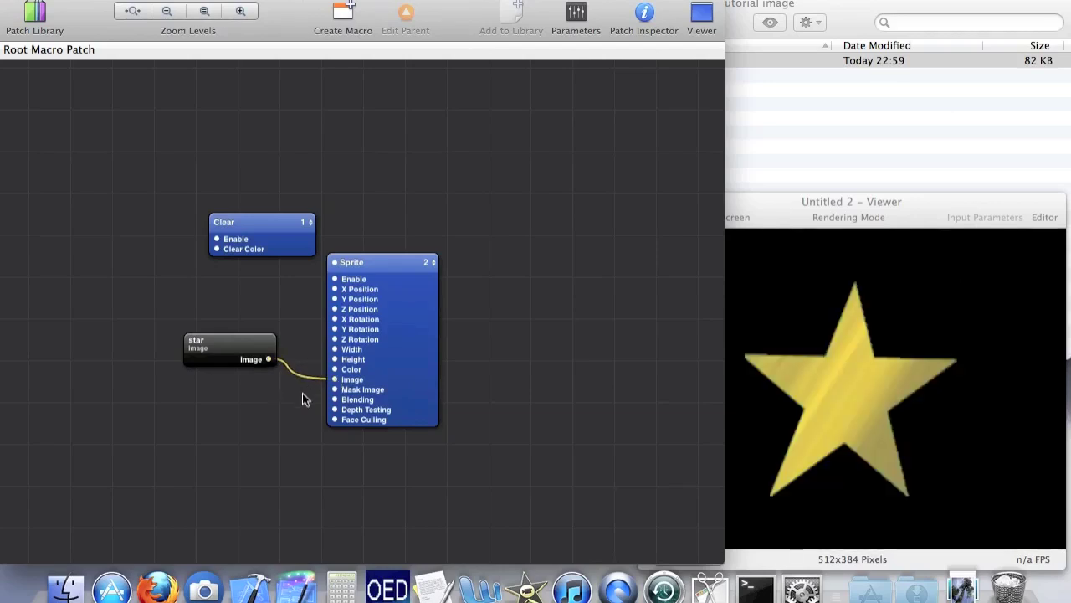
pyautogui.click(848, 355)
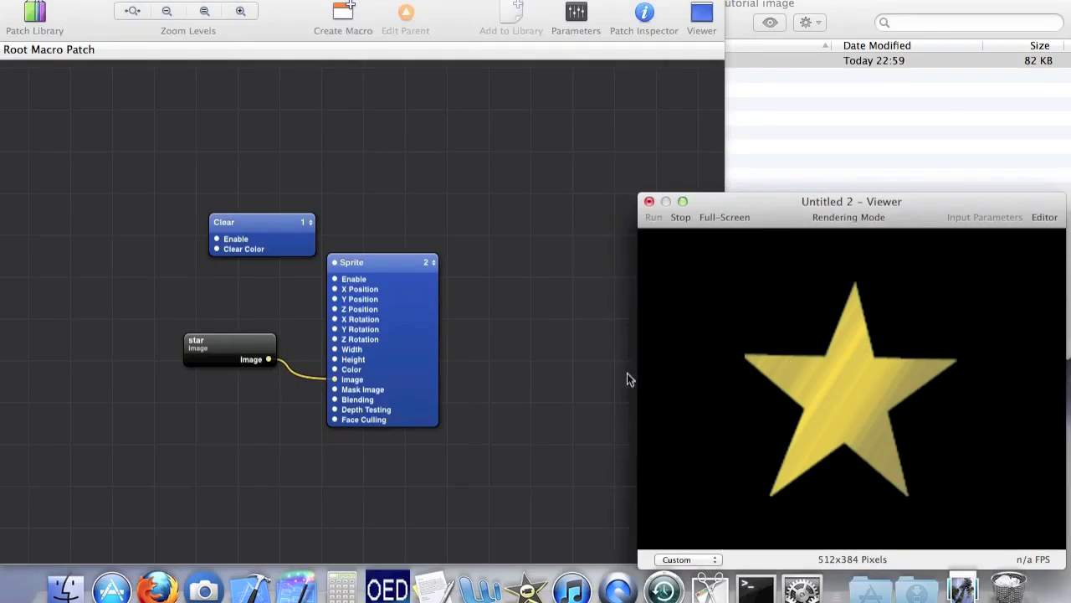
pyautogui.click(502, 378)
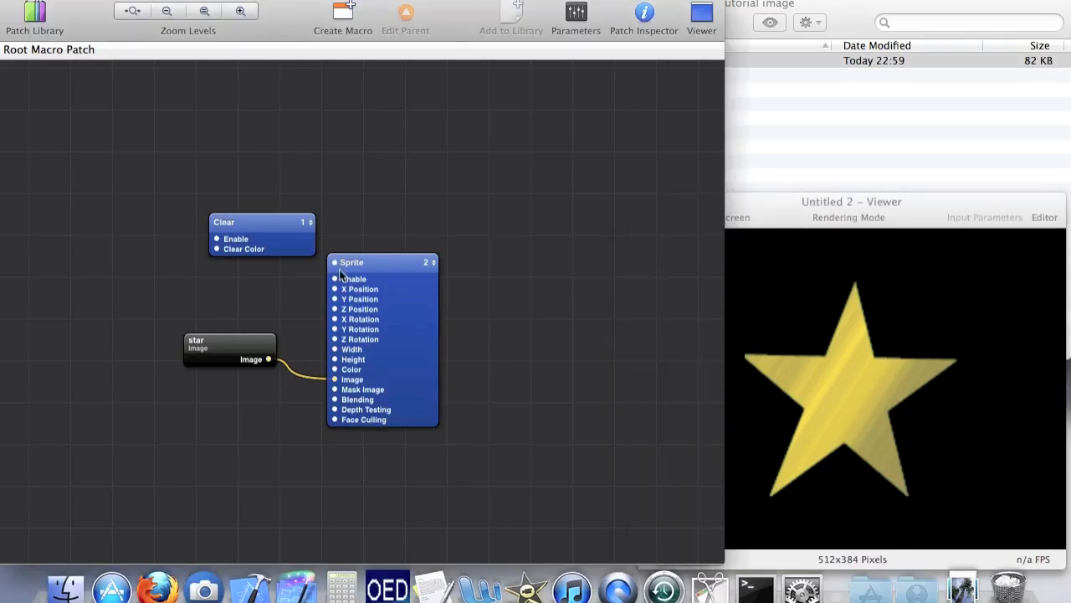
pyautogui.click(284, 235)
pyautogui.moveTo(284, 231); pyautogui.dragTo(407, 221)
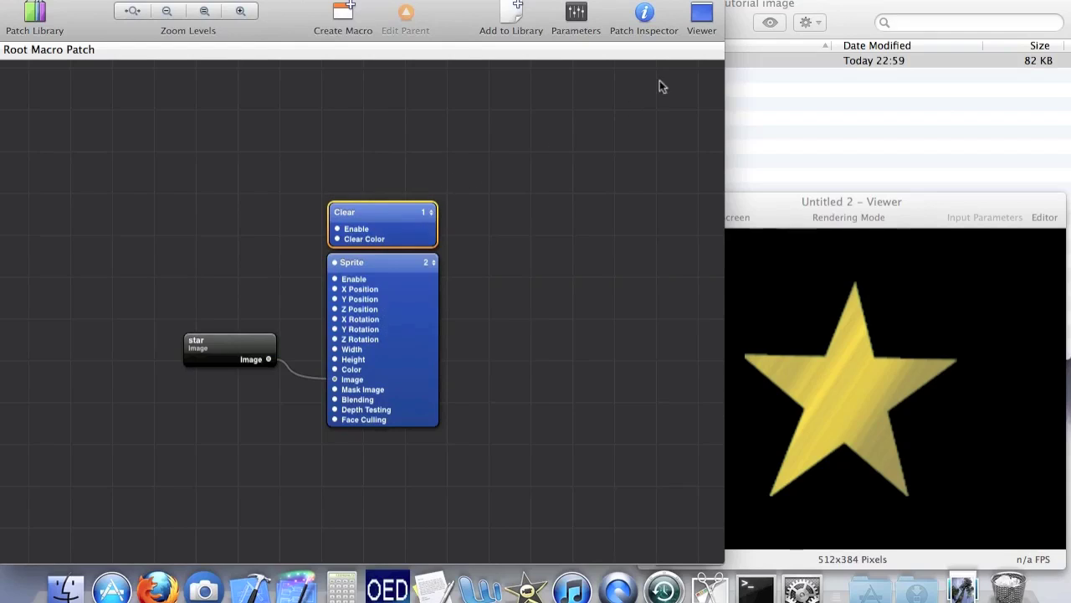
# - Set Clear Color to opaque dark brown: opacity 100, hue 38, saturation 51, brightness 37
pyautogui.click(582, 12)
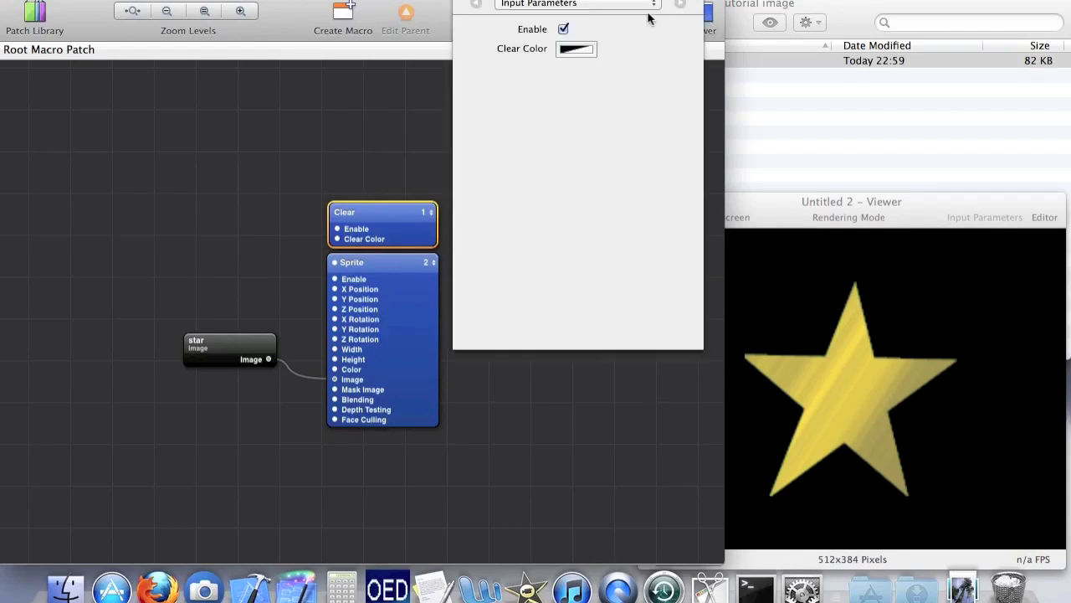
pyautogui.click(576, 48)
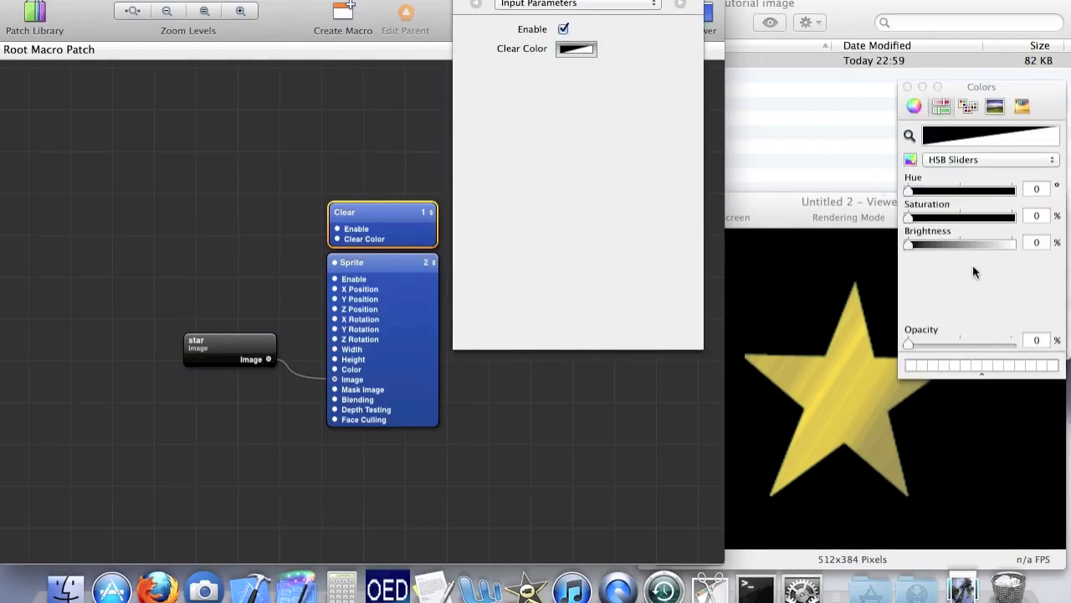
pyautogui.moveTo(914, 343); pyautogui.dragTo(1014, 342)
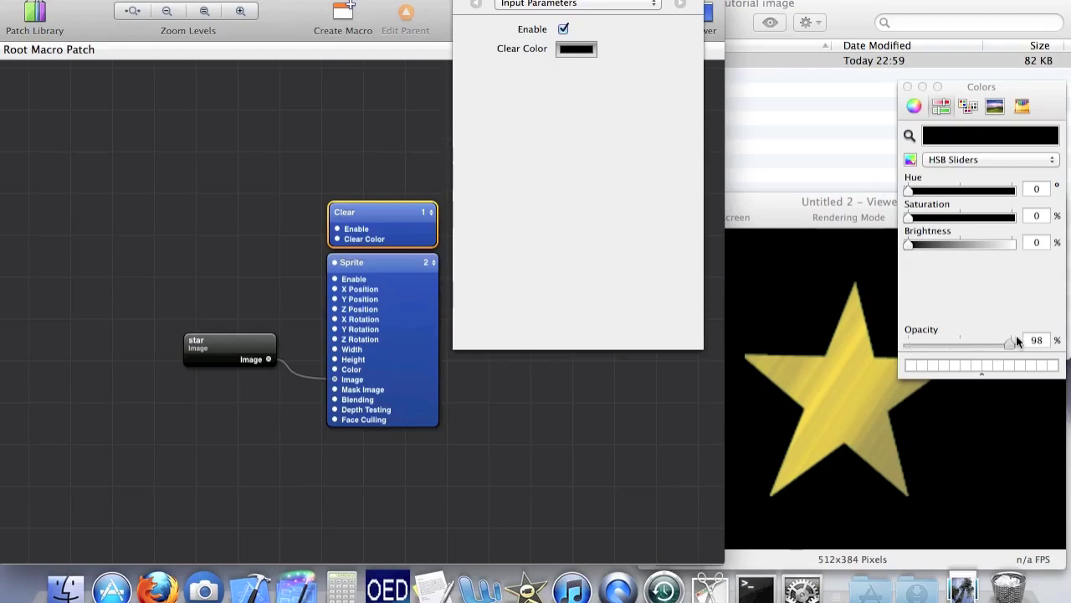
pyautogui.moveTo(979, 244); pyautogui.dragTo(960, 221)
pyautogui.click(947, 244)
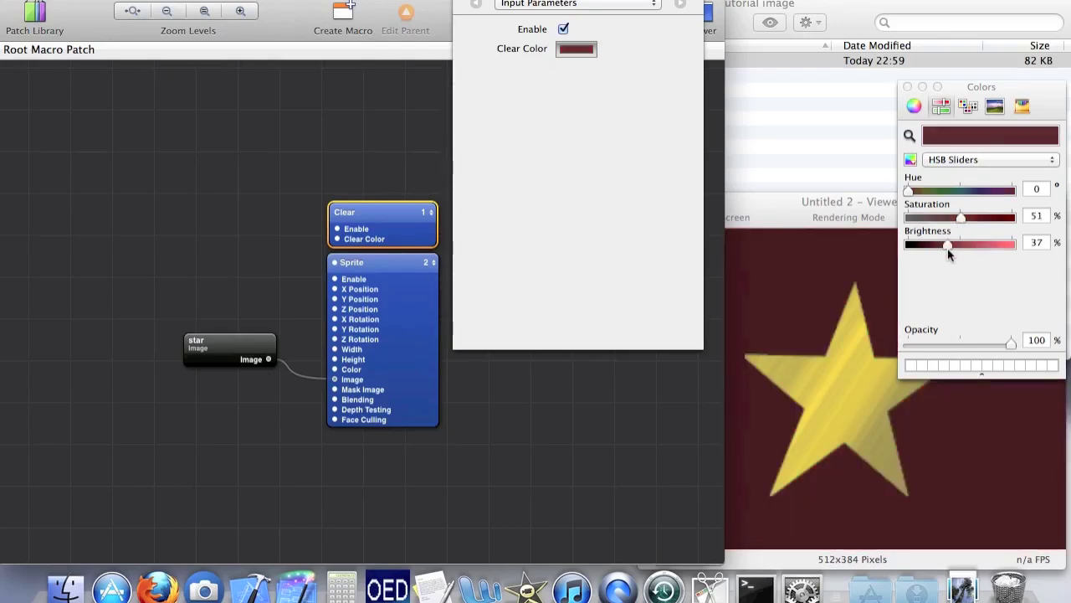
pyautogui.click(918, 191)
pyautogui.moveTo(918, 193); pyautogui.dragTo(920, 191)
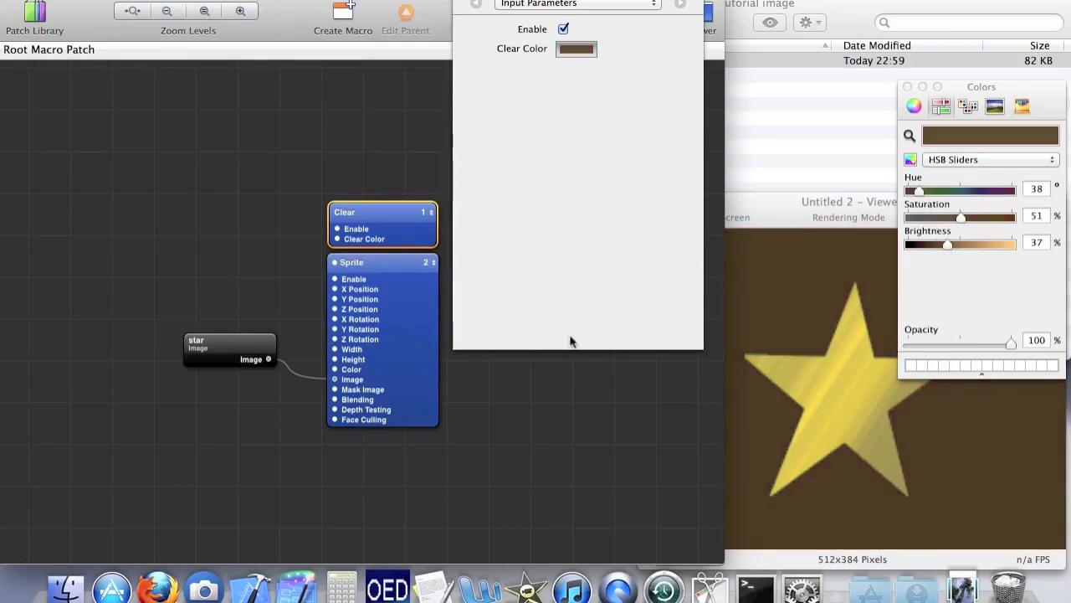
pyautogui.click(547, 377)
pyautogui.click(825, 271)
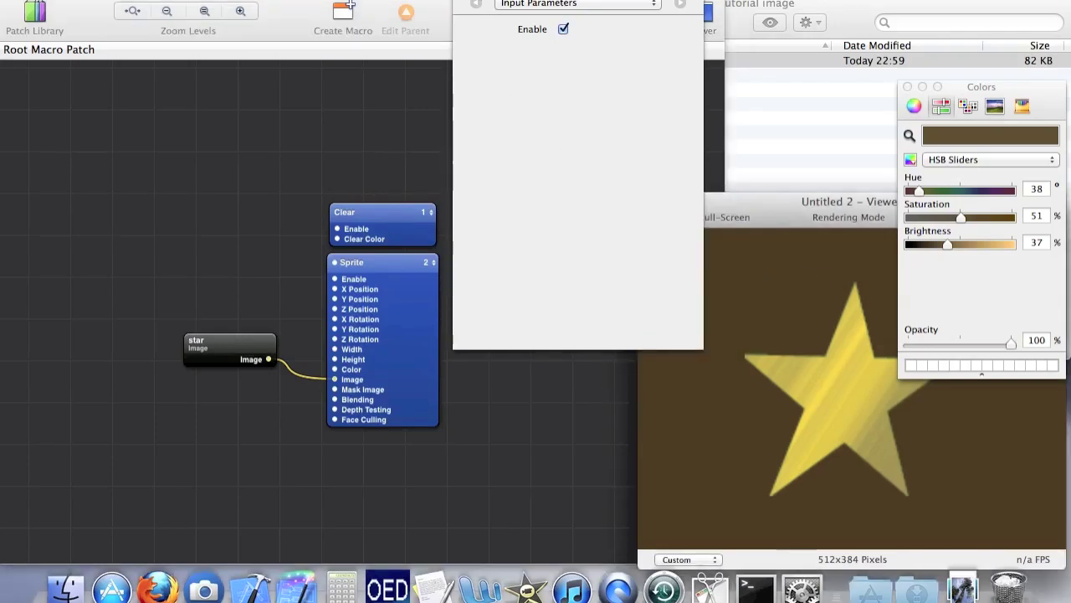
pyautogui.press('super+i')
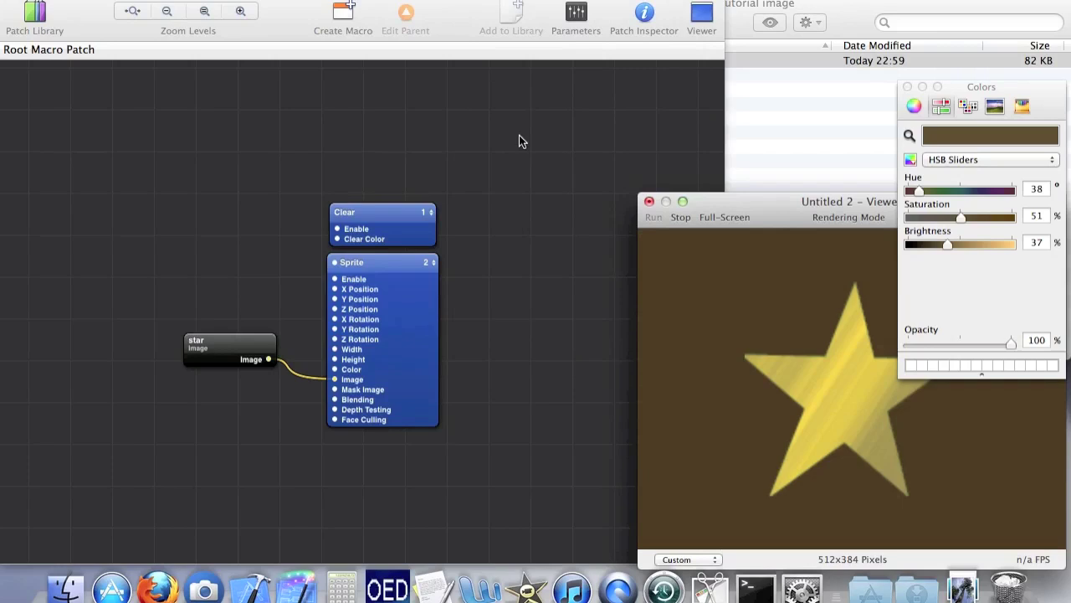
pyautogui.click(648, 131)
# - Duplicate the star and Sprite patches and place the copies below the originals
pyautogui.click(908, 87)
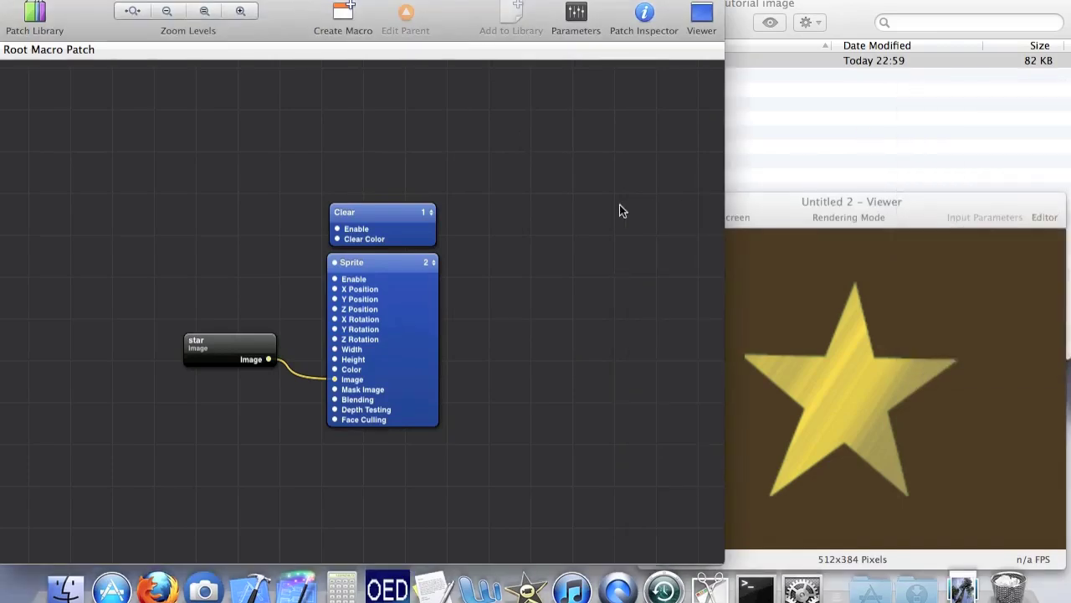
pyautogui.moveTo(529, 323); pyautogui.dragTo(121, 375)
pyautogui.press('super+d')
pyautogui.moveTo(442, 340); pyautogui.dragTo(415, 502)
pyautogui.scroll(-3, 467, 503)
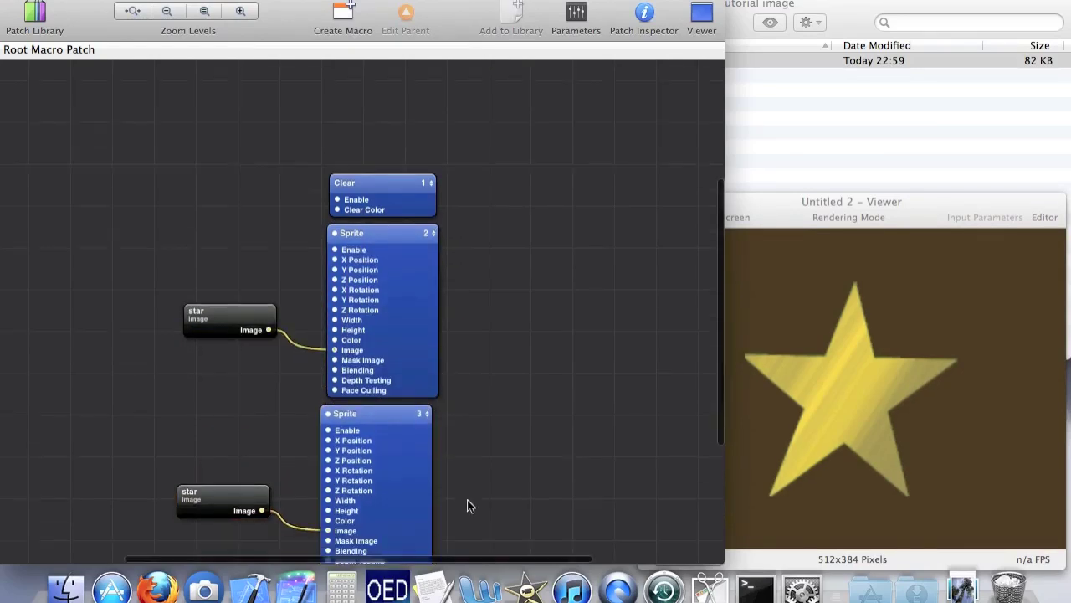
# - Position the second star's Sprite at X 0.5215, Y 0.2448, Z -0.1569
pyautogui.click(400, 435)
pyautogui.click(642, 15)
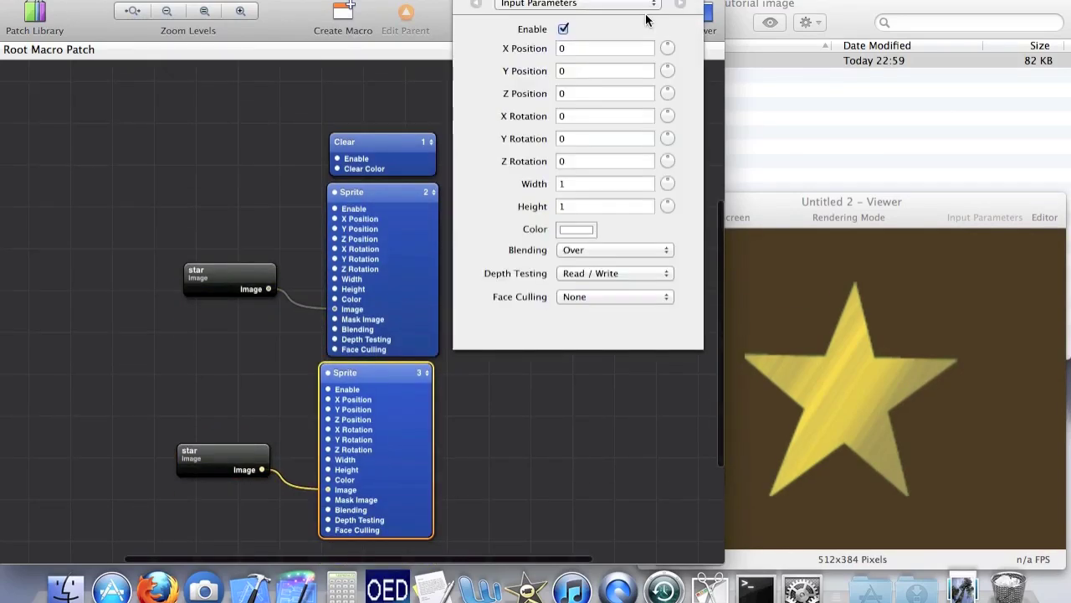
pyautogui.moveTo(669, 37); pyautogui.dragTo(654, 145)
pyautogui.moveTo(671, 86)
pyautogui.mouseDown()
pyautogui.moveTo(634, 67)
pyautogui.moveTo(674, 65)
pyautogui.mouseUp()
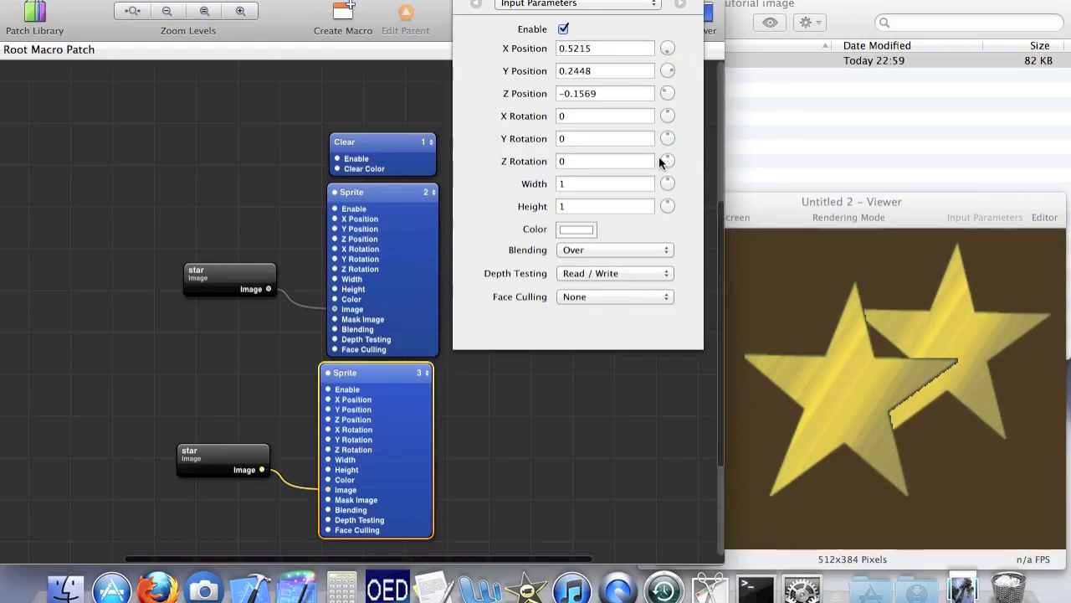
pyautogui.click(356, 309)
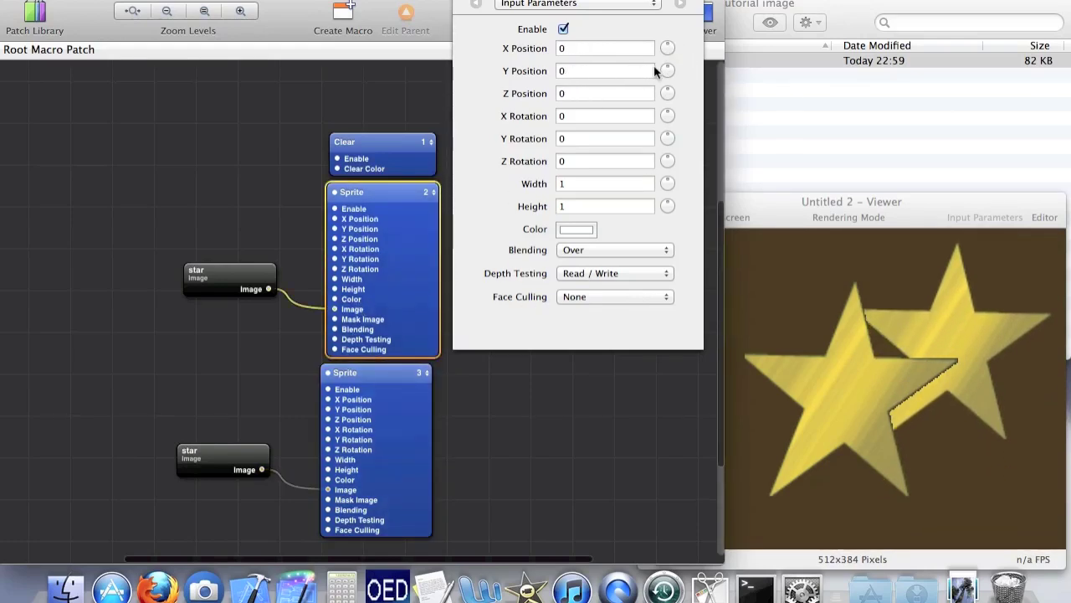
# - Move the first star to X -0.5863, Y -0.2381 and set its width and height to 0.7
pyautogui.moveTo(668, 47); pyautogui.dragTo(592, 71)
pyautogui.moveTo(662, 48); pyautogui.dragTo(693, 88)
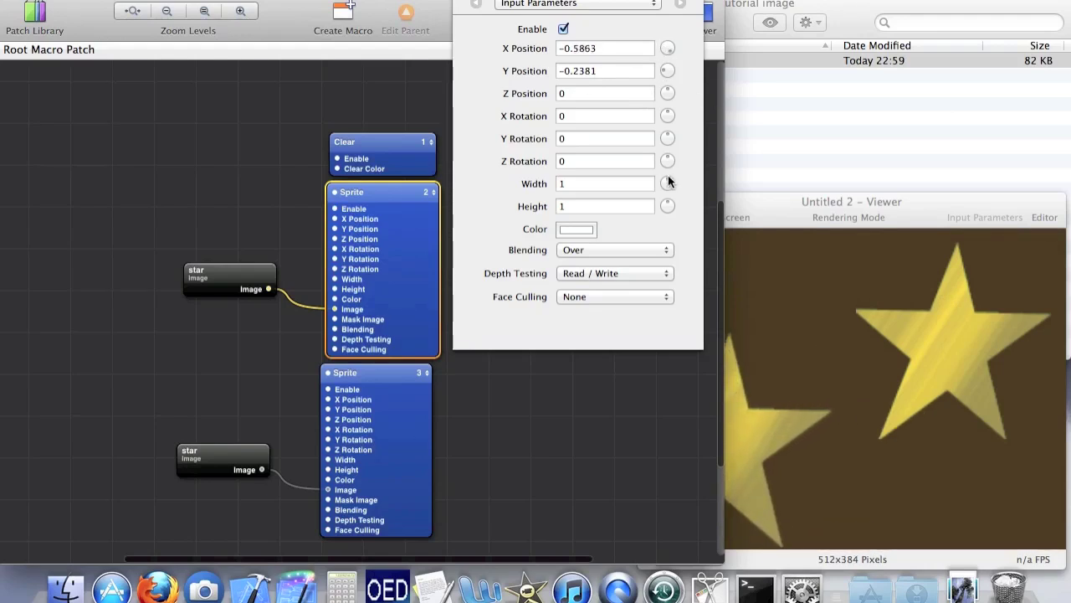
pyautogui.click(634, 182)
pyautogui.write('0.7')
pyautogui.press('Tab')
pyautogui.write('0.7')
pyautogui.press('Return')
# - Check the two separated stars in the Viewer and close the Patch Inspector
pyautogui.click(848, 274)
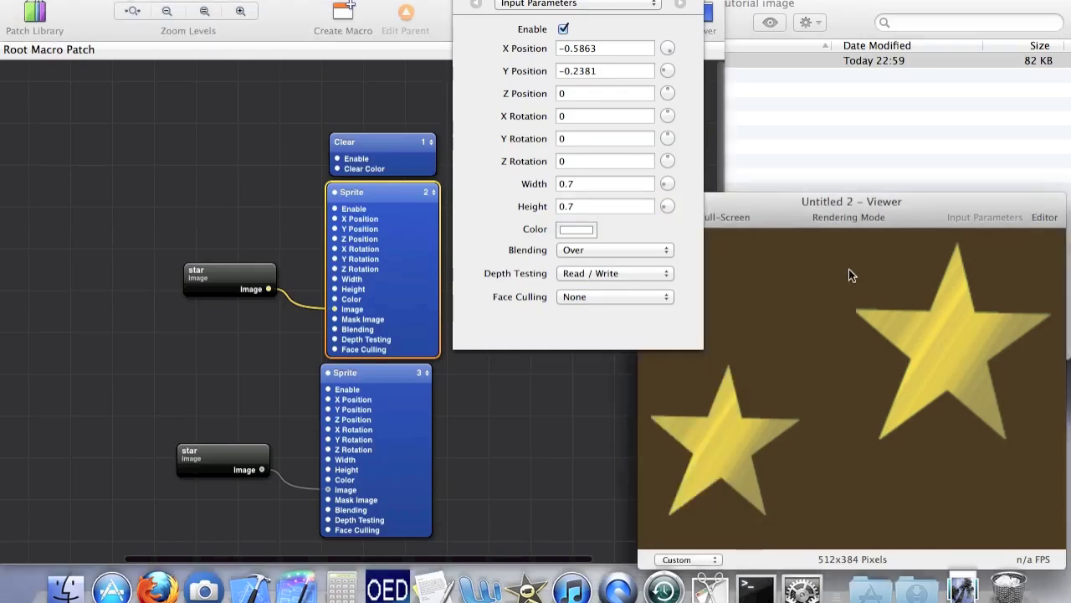
pyautogui.click(498, 455)
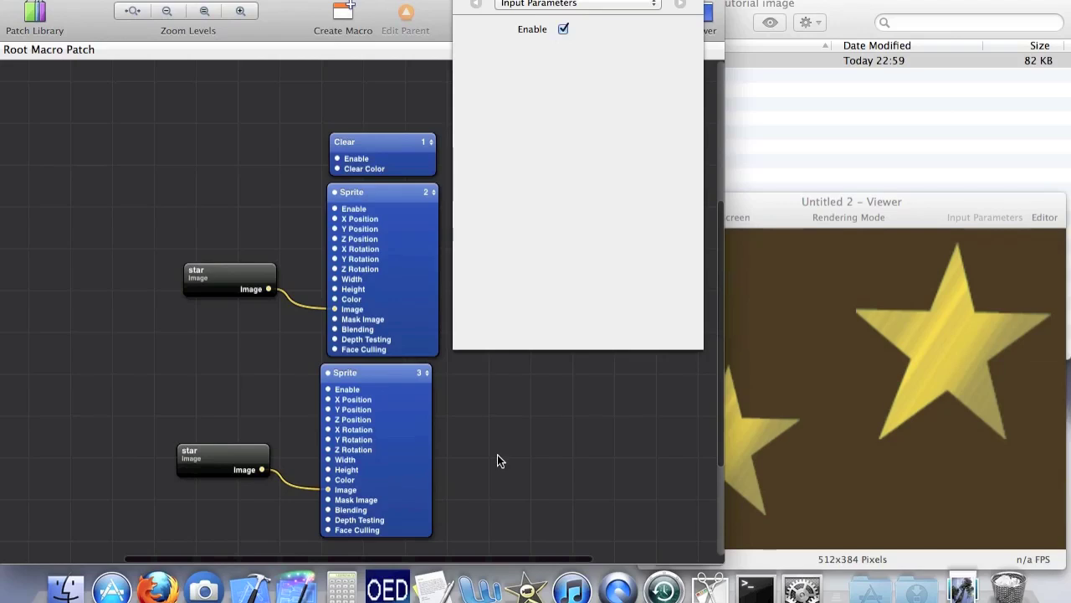
pyautogui.scroll(-1, 497, 454)
pyautogui.scroll(-4, 497, 452)
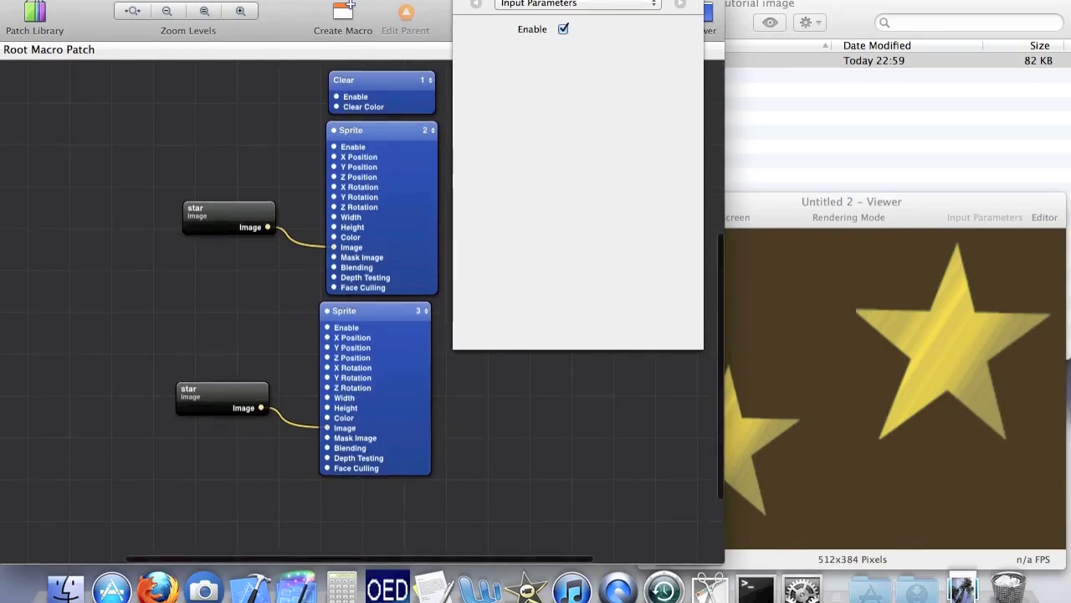
pyautogui.press('super+i')
pyautogui.scroll(-4, 506, 157)
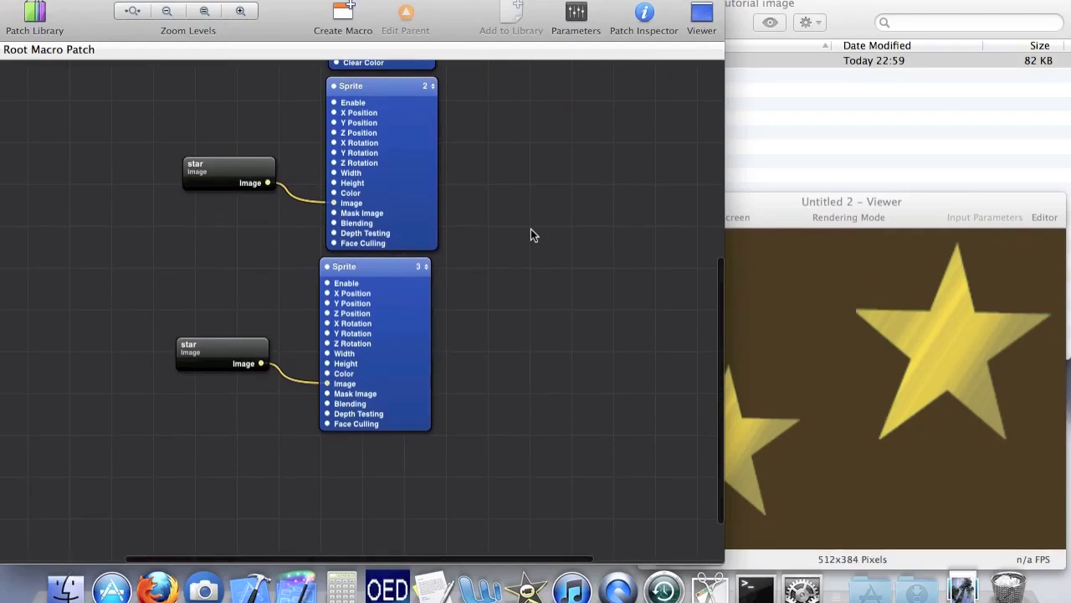
# - Add an Image With String patch from the Patch Library to the canvas
pyautogui.click(34, 11)
pyautogui.write('image w')
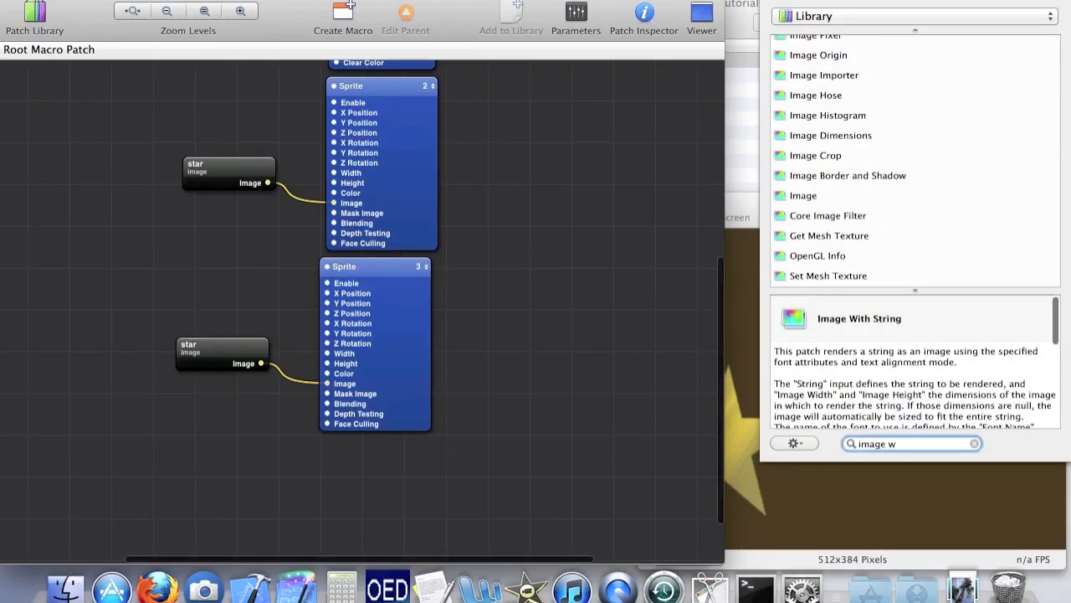
pyautogui.write('ith')
pyautogui.click(855, 48)
pyautogui.moveTo(855, 48); pyautogui.dragTo(139, 544)
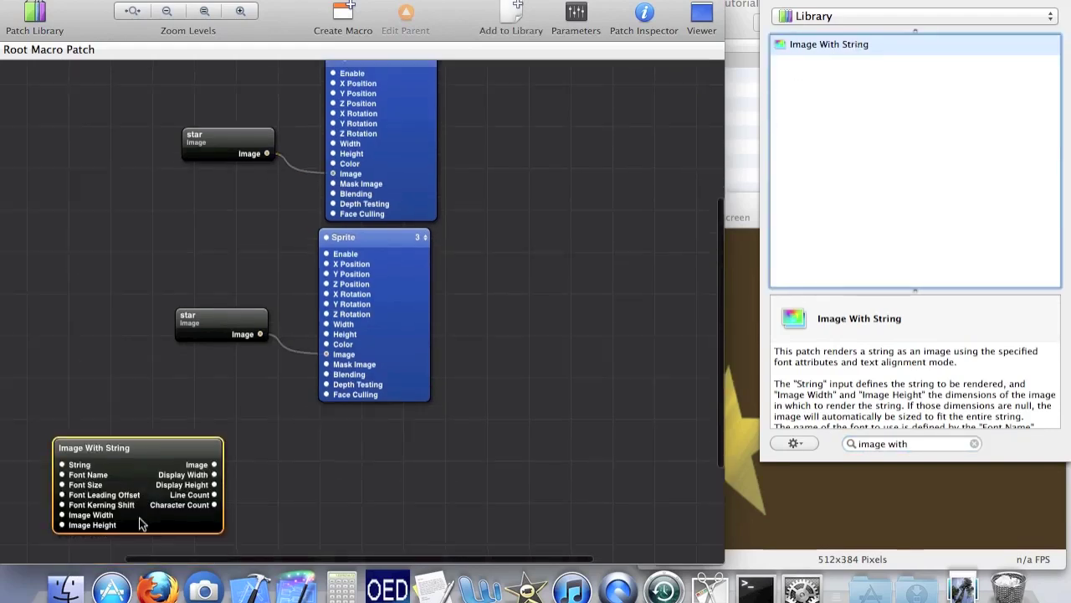
pyautogui.moveTo(156, 465); pyautogui.dragTo(201, 465)
pyautogui.click(439, 457)
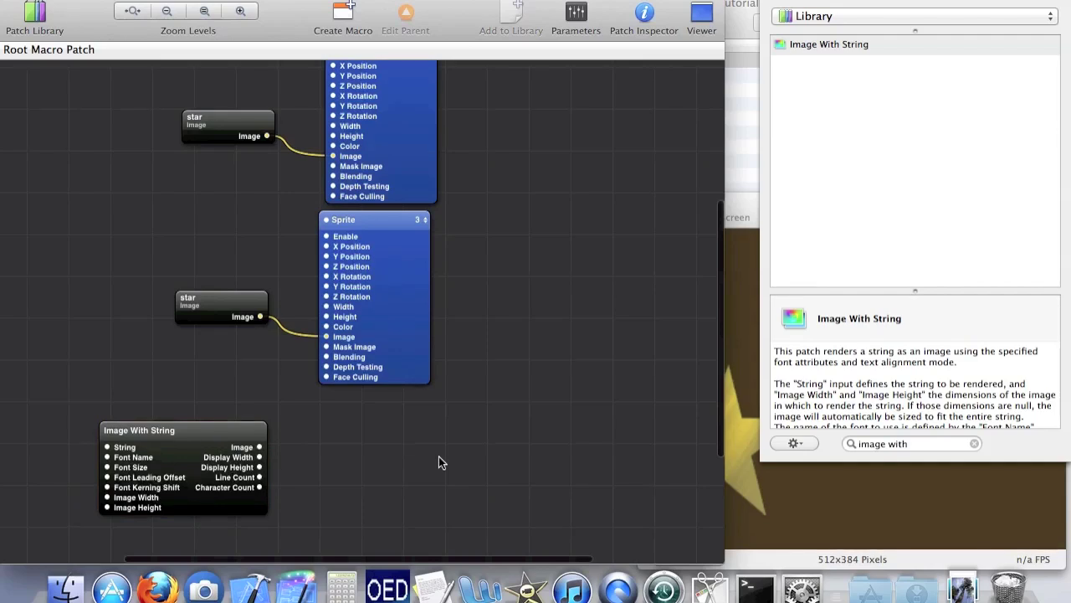
# - Duplicate the second star's Sprite to make a new sprite for the text
pyautogui.click(420, 252)
pyautogui.press('super+d')
pyautogui.moveTo(424, 376); pyautogui.dragTo(413, 441)
pyautogui.click(786, 494)
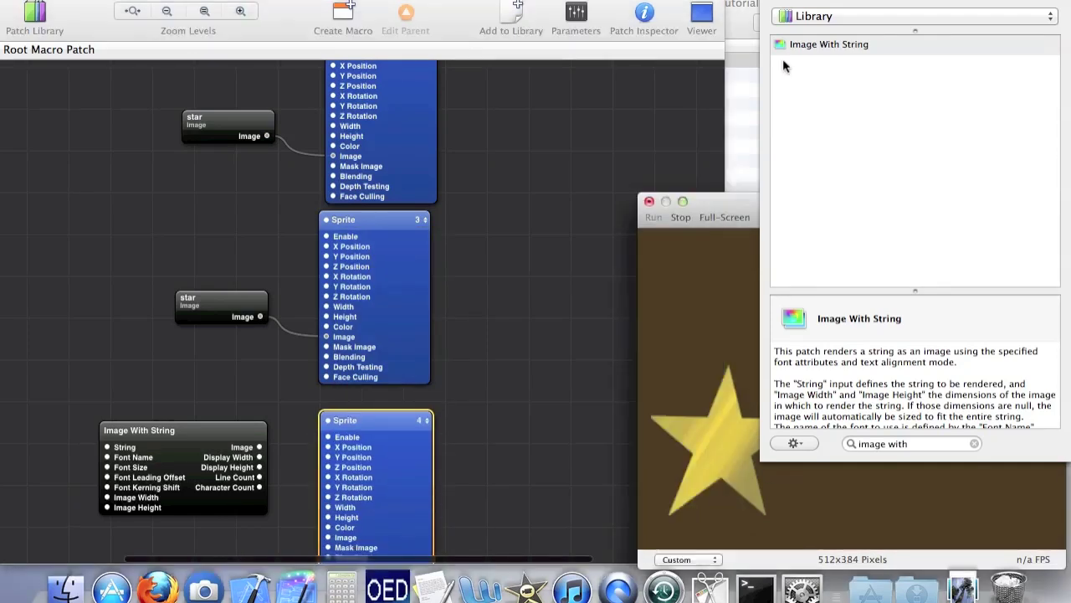
pyautogui.press('super+Return')
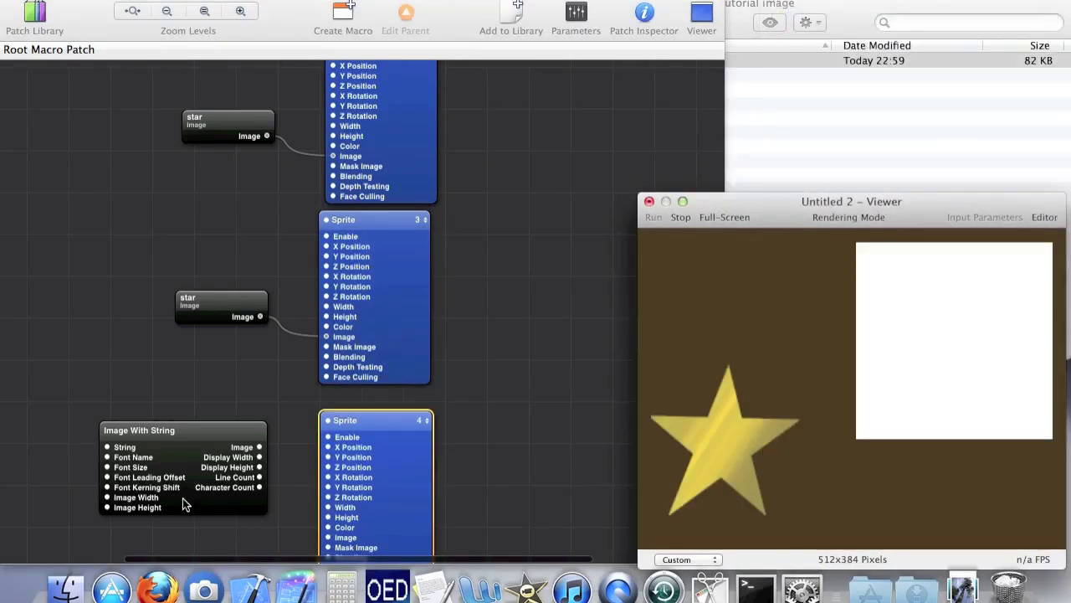
pyautogui.scroll(-3, 183, 498)
# - Connect Image With String's Image output to the new Sprite so 'Hello World!' appears
pyautogui.click(260, 379)
pyautogui.moveTo(260, 379); pyautogui.dragTo(328, 467)
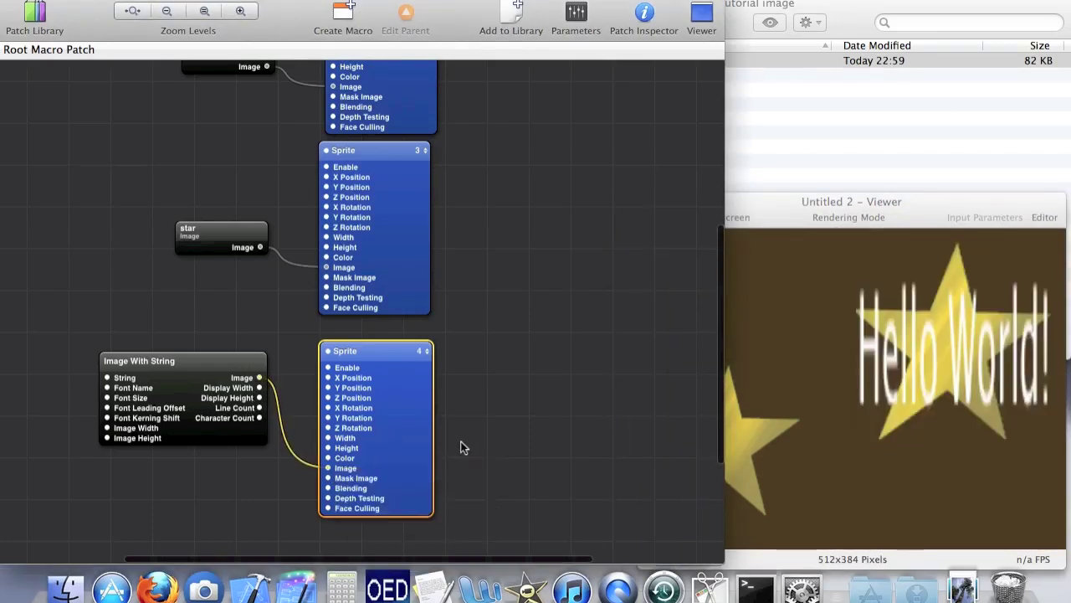
pyautogui.click(803, 333)
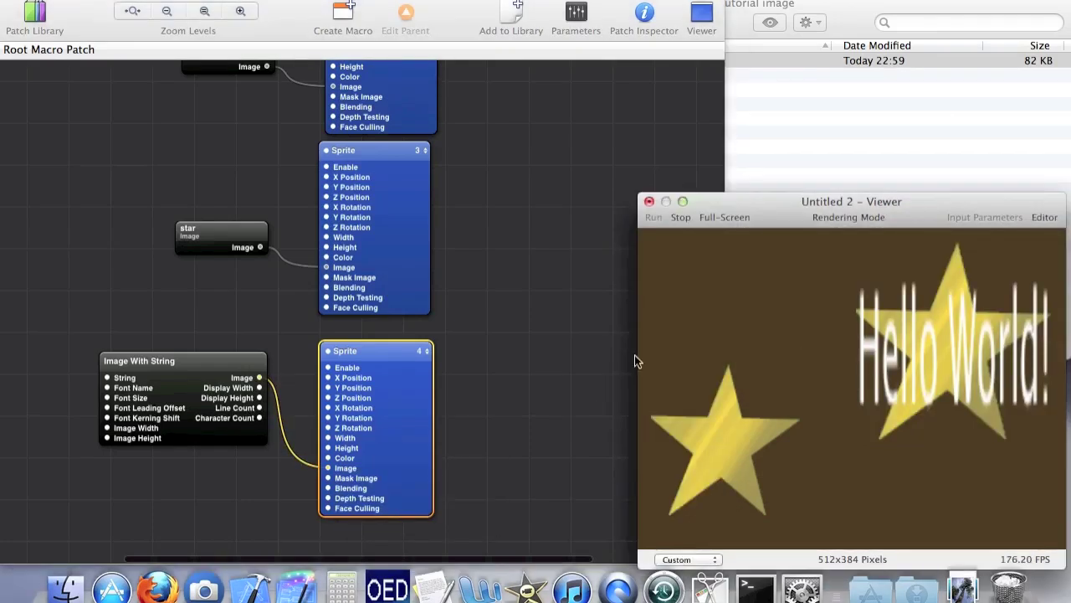
pyautogui.click(507, 383)
pyautogui.click(159, 405)
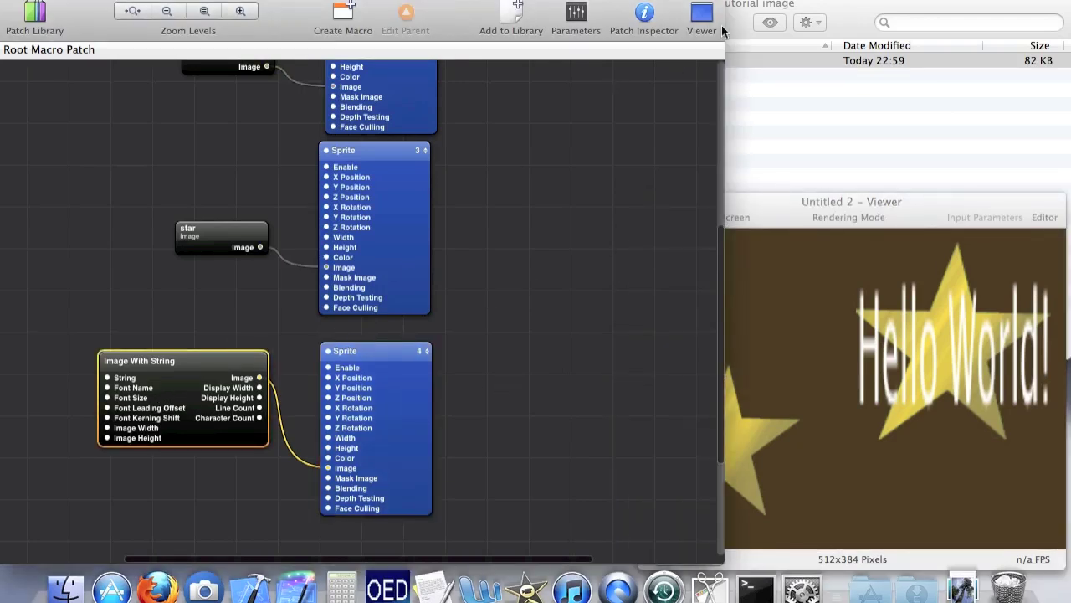
# - In the Image With String inspector, set Font Name to Helvetica, correcting the misspelling
pyautogui.click(643, 12)
pyautogui.doubleClick(594, 51)
pyautogui.write('Helevitca')
pyautogui.press('Return')
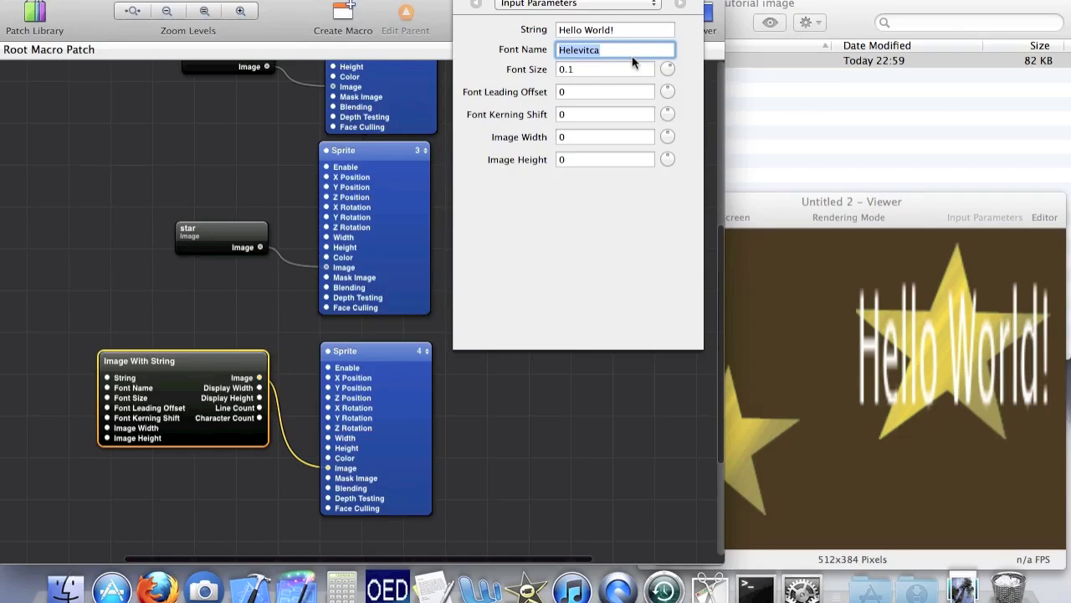
pyautogui.click(575, 50)
pyautogui.press('Delete')
pyautogui.press('Right')
pyautogui.write('e')
pyautogui.press('Return')
pyautogui.click(583, 50)
pyautogui.press('Delete')
pyautogui.press('Delete')
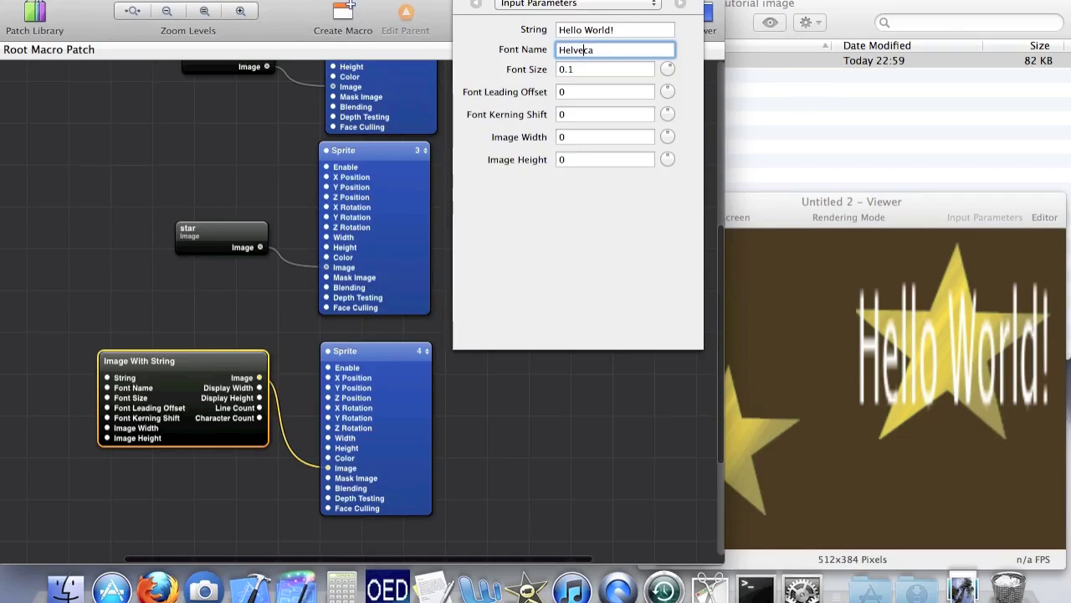
pyautogui.write('ti')
pyautogui.press('Return')
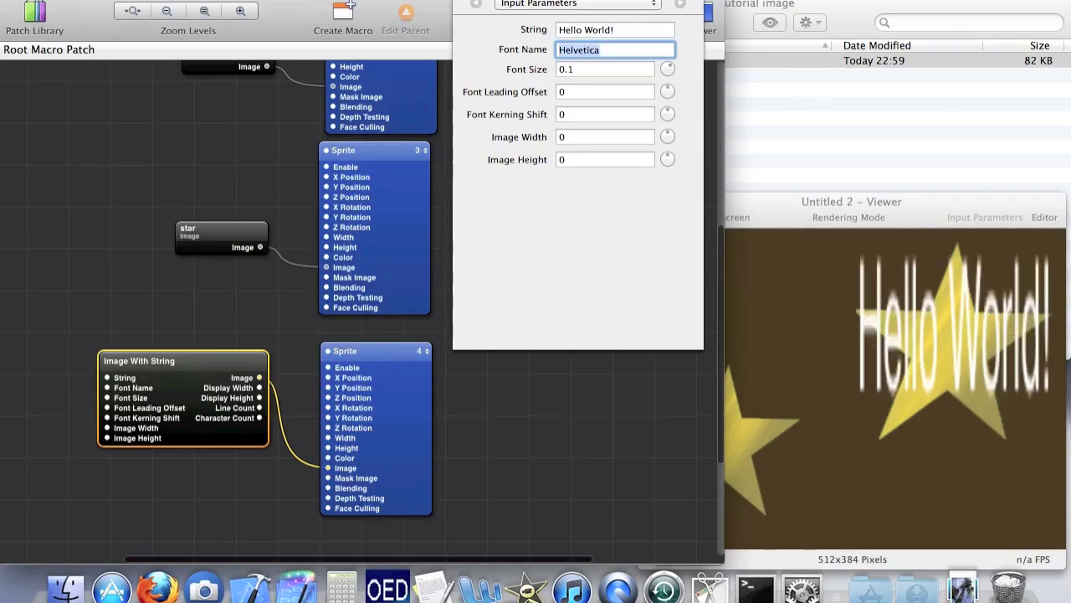
# - Change the text's Font Size from 0.1 to 1
pyautogui.click(598, 70)
pyautogui.write('1')
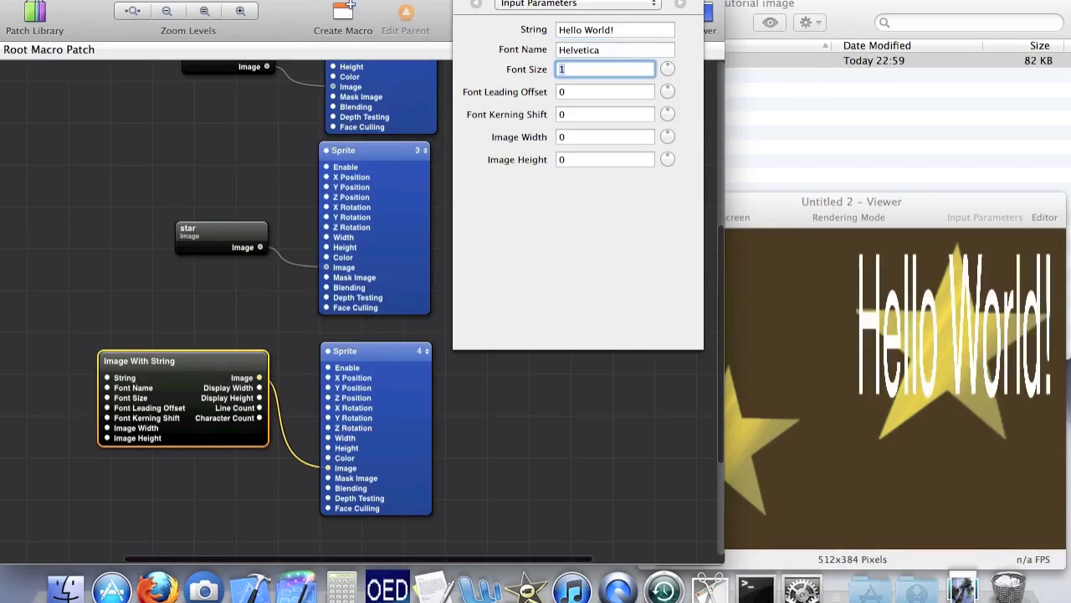
pyautogui.click(392, 407)
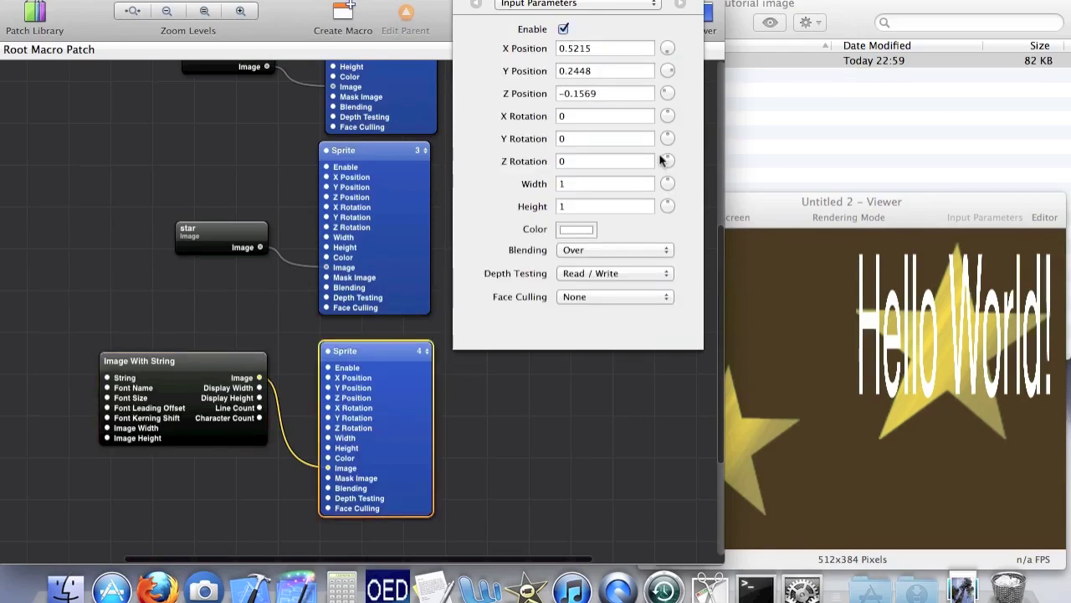
# - Set the text sprite's X, Y and Z Position to 0
pyautogui.click(588, 48)
pyautogui.write('0')
pyautogui.press('Tab')
pyautogui.write('0')
pyautogui.press('Tab')
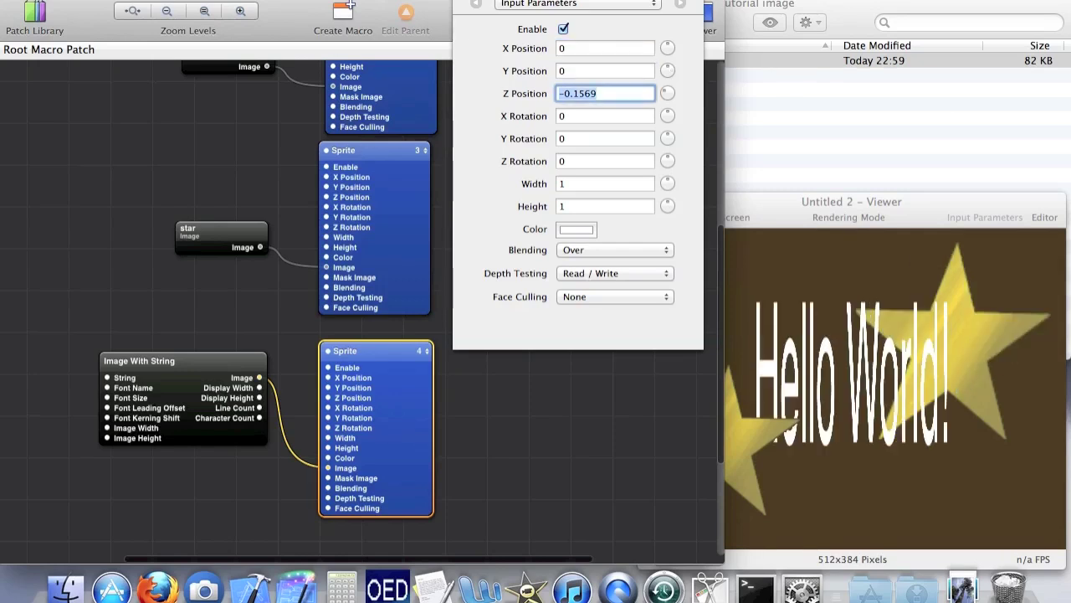
pyautogui.write('0')
pyautogui.press('Return')
pyautogui.press('Tab')
# - Stretch the text sprite to width 1.33 and height 0.9488, then view the result
pyautogui.moveTo(667, 181); pyautogui.dragTo(887, 172)
pyautogui.press('super+i')
pyautogui.click(841, 368)
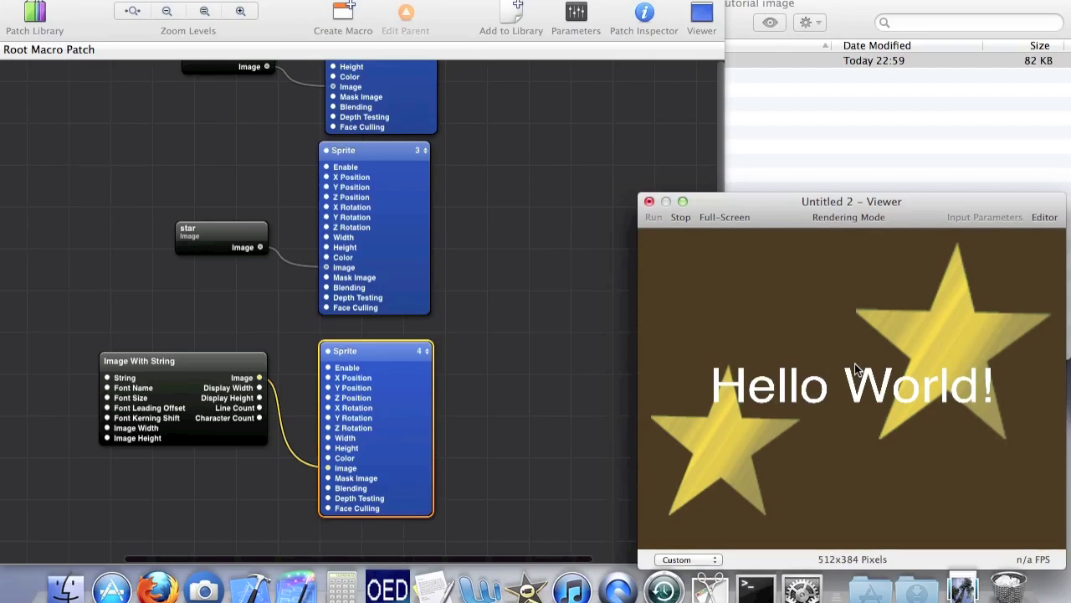
# - Start a QuickTime movie export, cancel it, and check the rendered composition in the Viewer
pyautogui.click(192, 1)
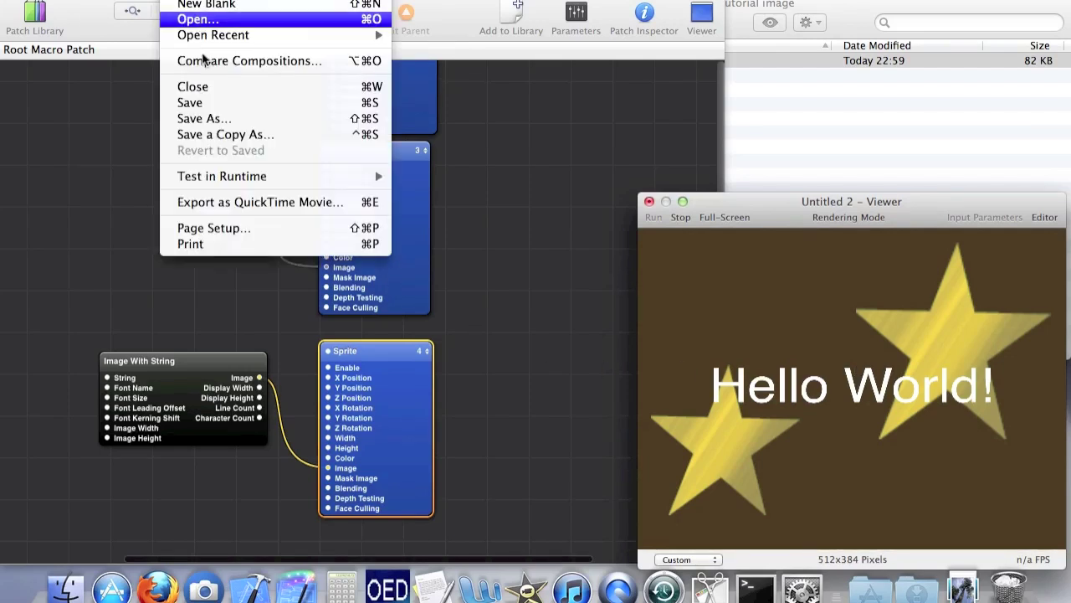
pyautogui.click(320, 204)
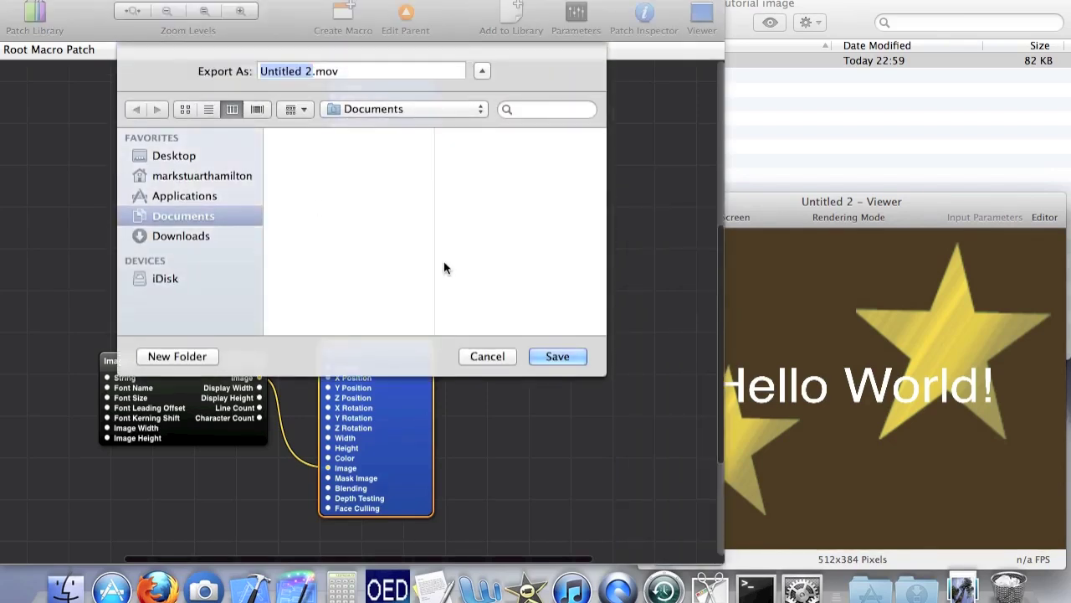
pyautogui.click(495, 362)
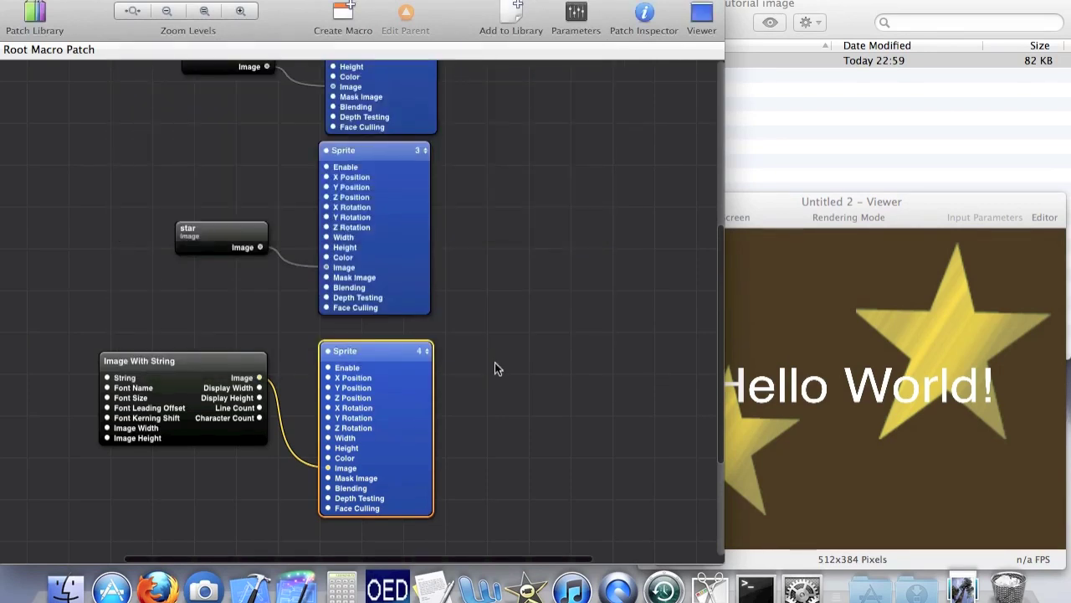
pyautogui.click(516, 369)
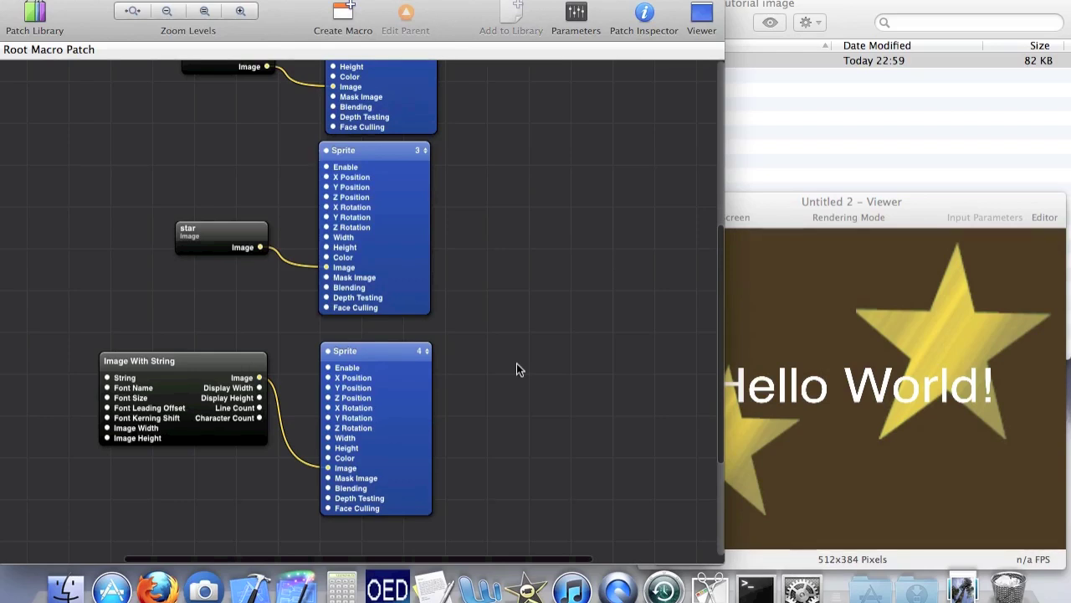
pyautogui.click(733, 348)
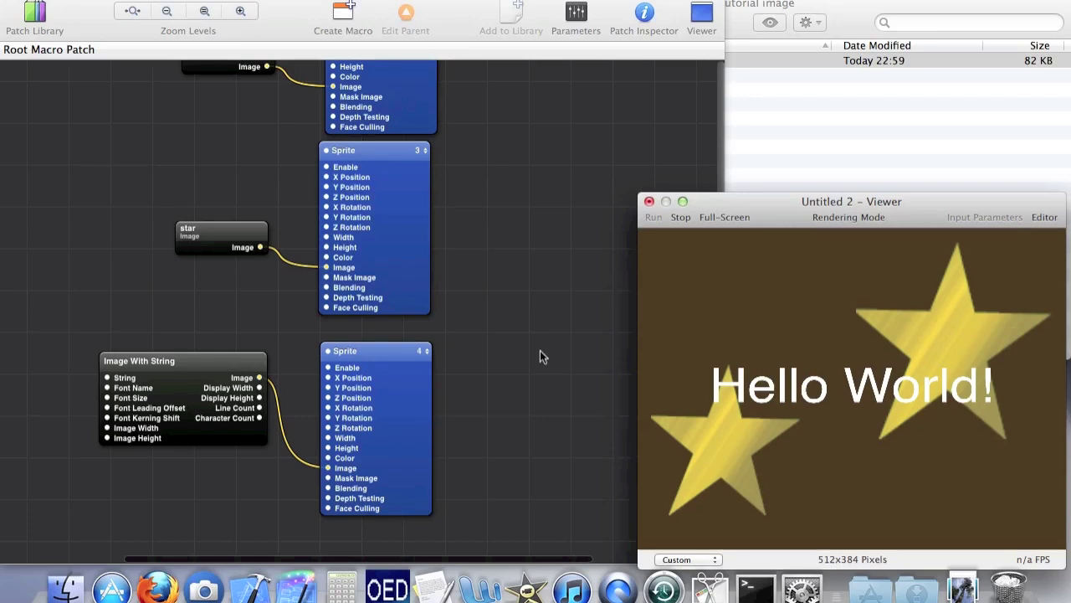
# - Use Spotlight to find imovie and narrow the Finder results to imovie.app
pyautogui.press('super+space')
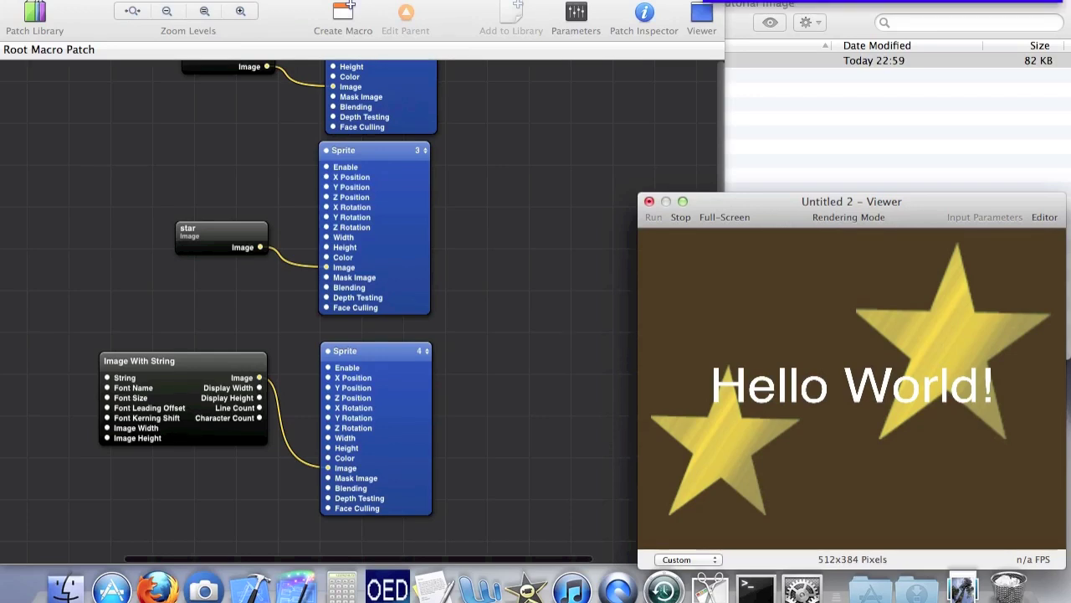
pyautogui.write('imovie')
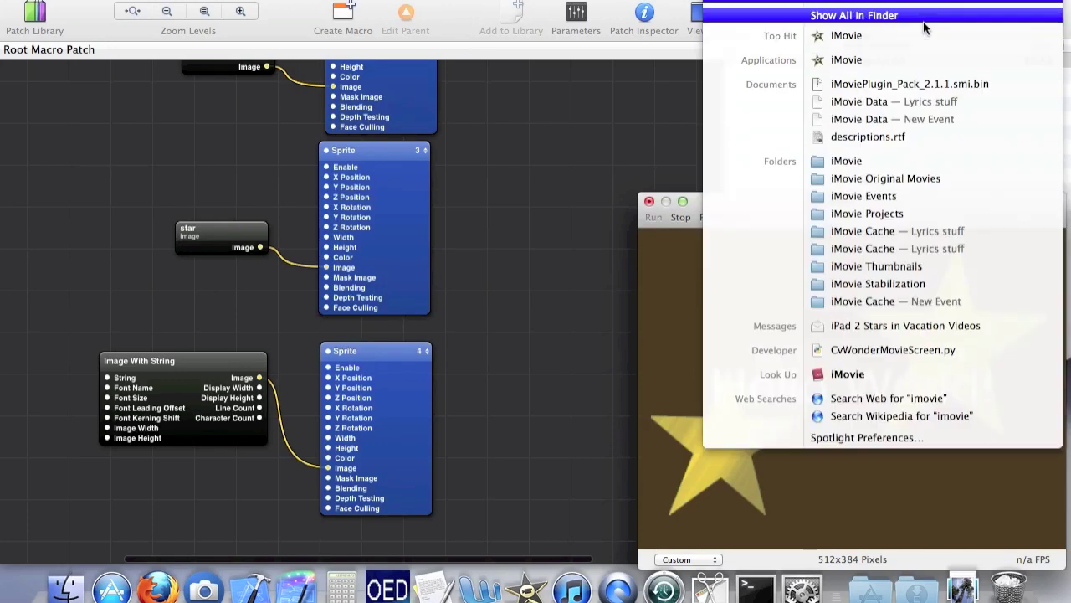
pyautogui.click(915, 18)
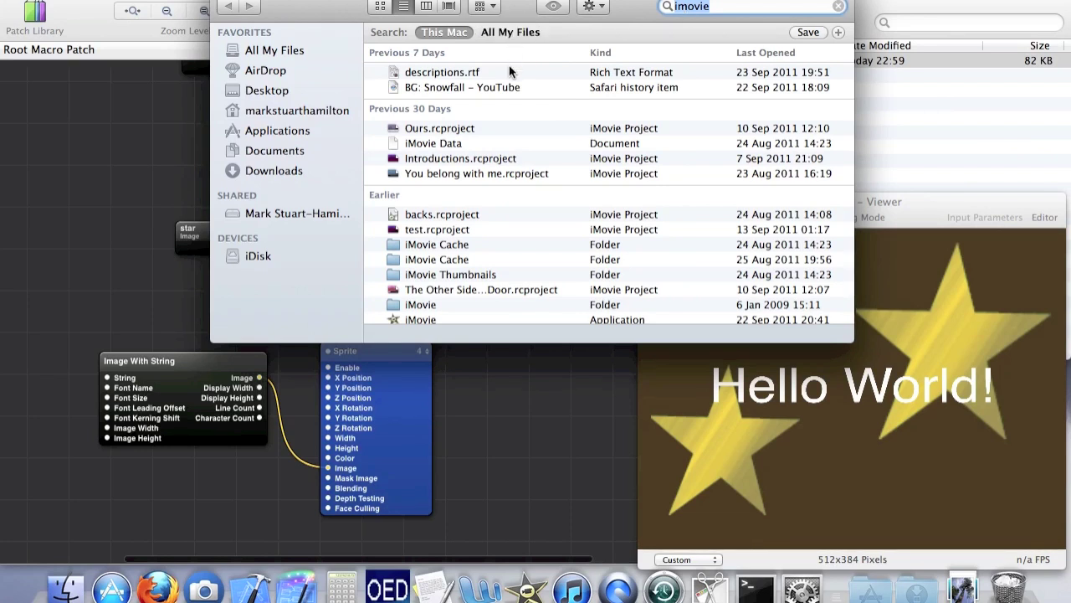
pyautogui.press('Right')
pyautogui.write('.')
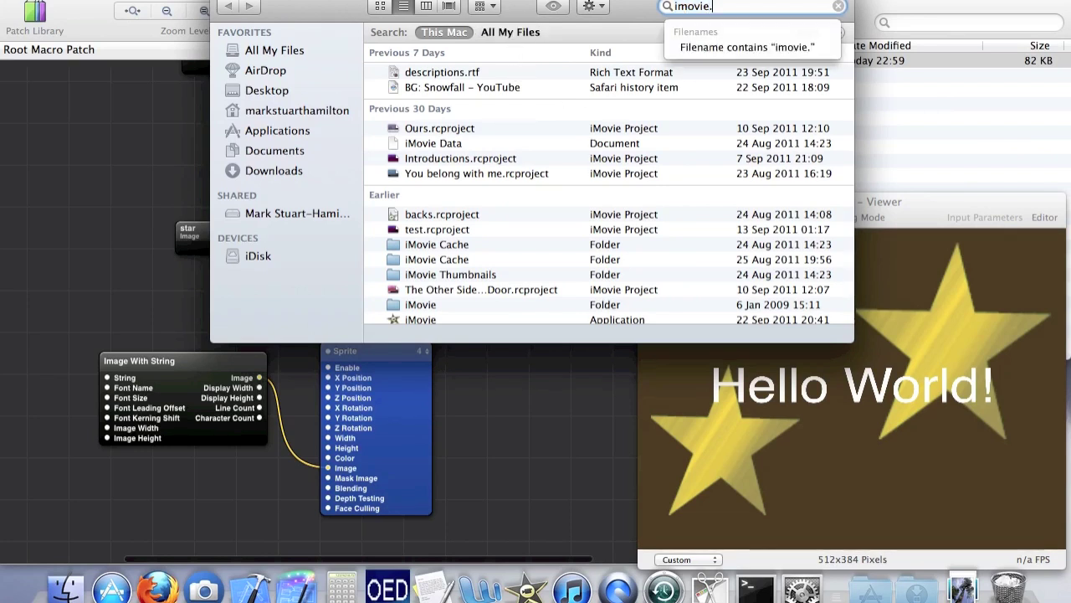
pyautogui.write('app')
pyautogui.press('Return')
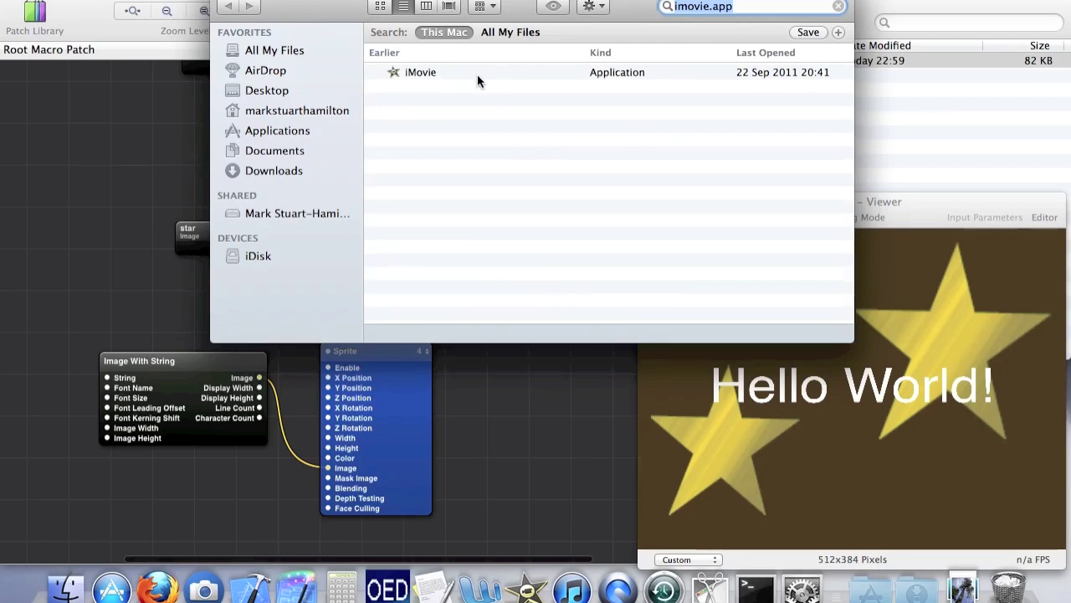
# - Show the iMovie package contents and open its Contents/Resources folder to browse the files
pyautogui.rightClick(477, 75)
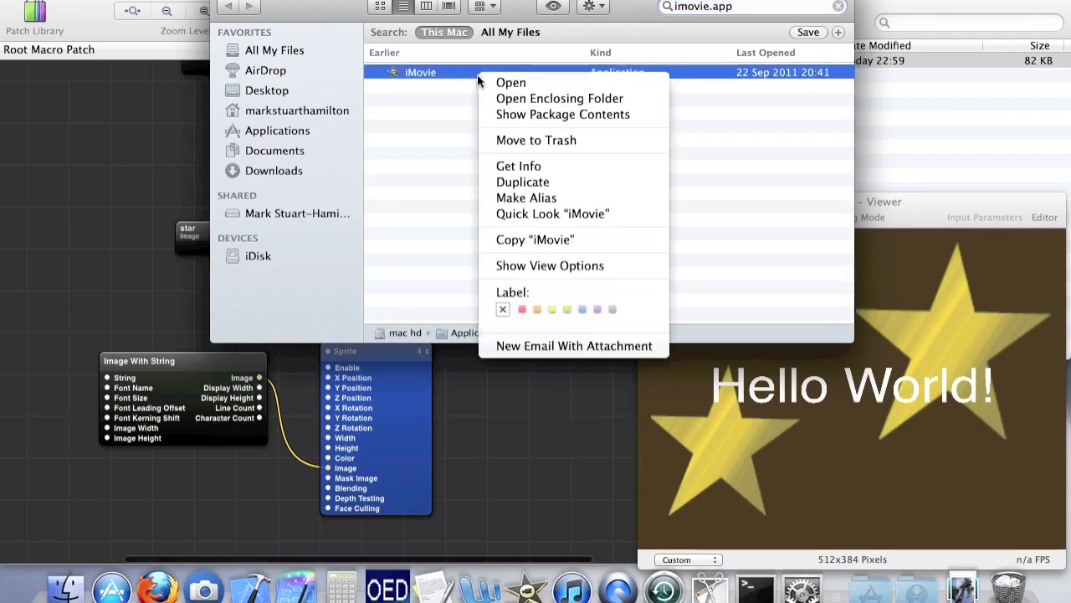
pyautogui.click(532, 116)
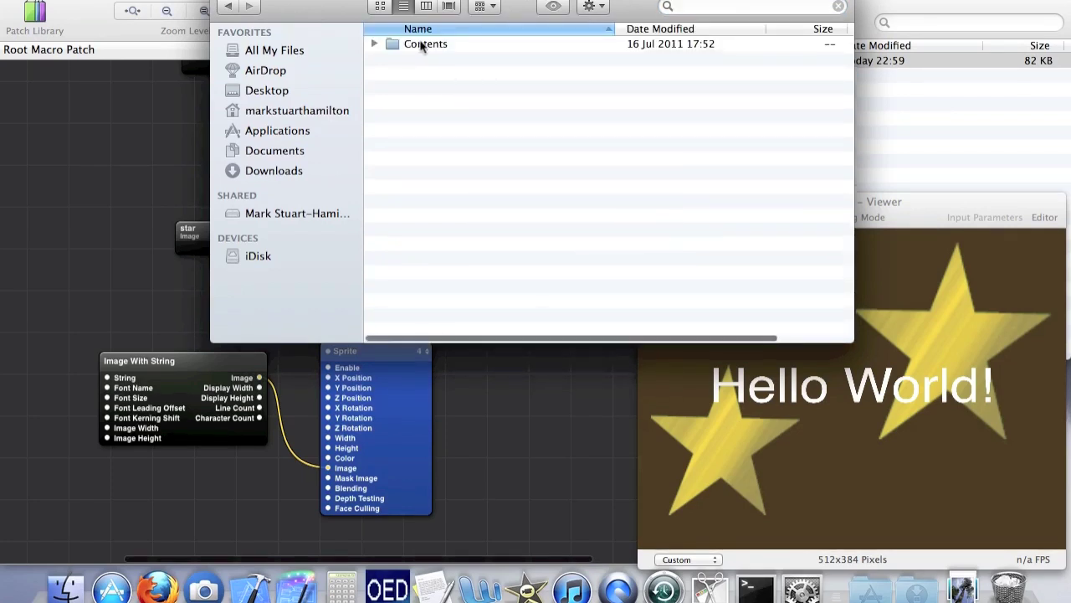
pyautogui.click(421, 43)
pyautogui.doubleClick(420, 44)
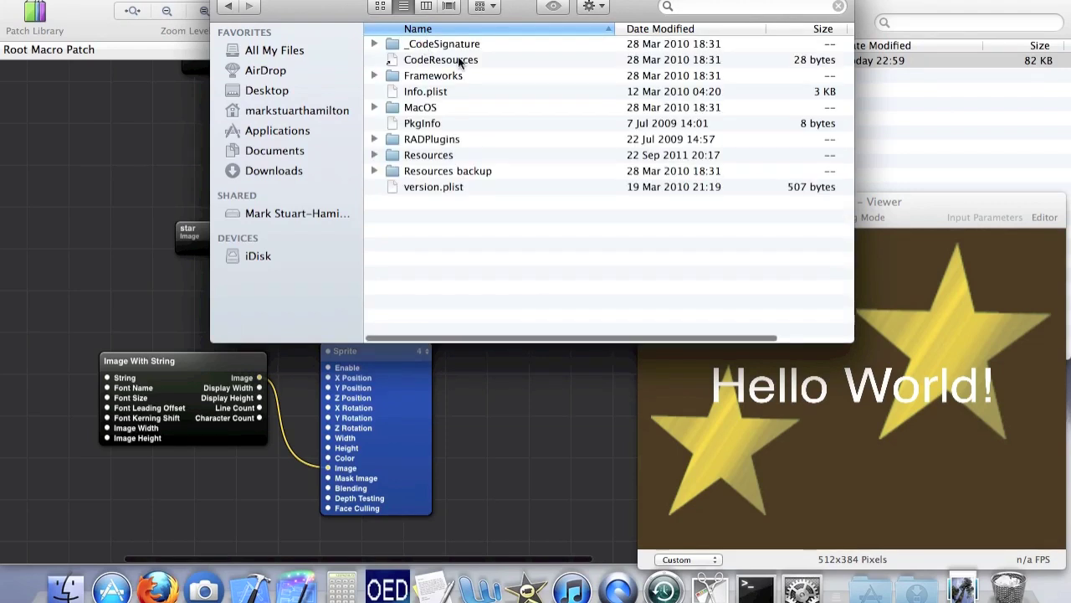
pyautogui.click(453, 155)
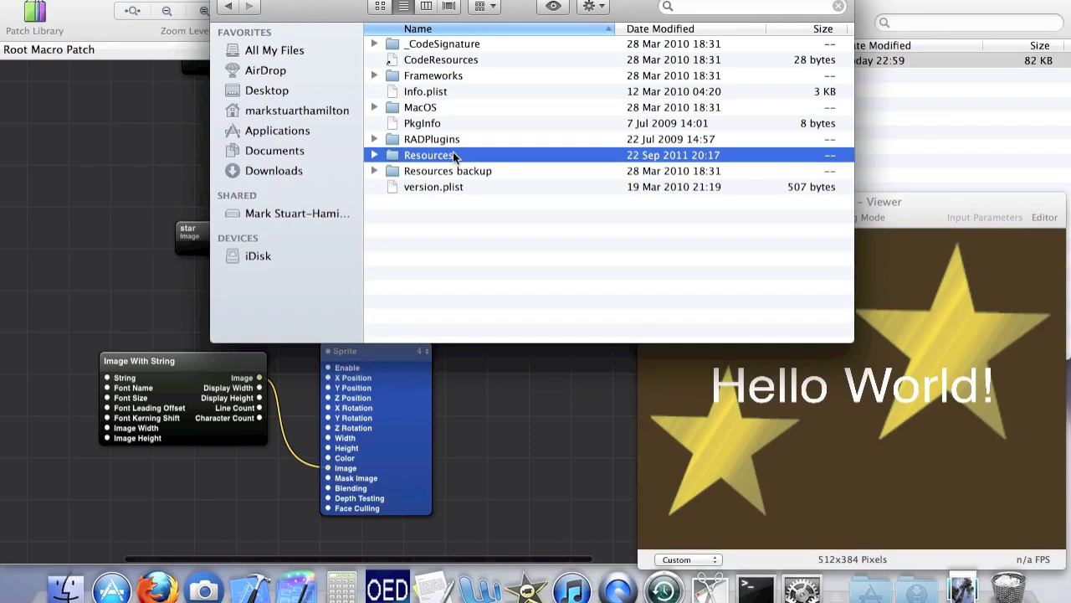
pyautogui.doubleClick(452, 155)
pyautogui.scroll(-15, 499, 172)
pyautogui.scroll(-20, 499, 172)
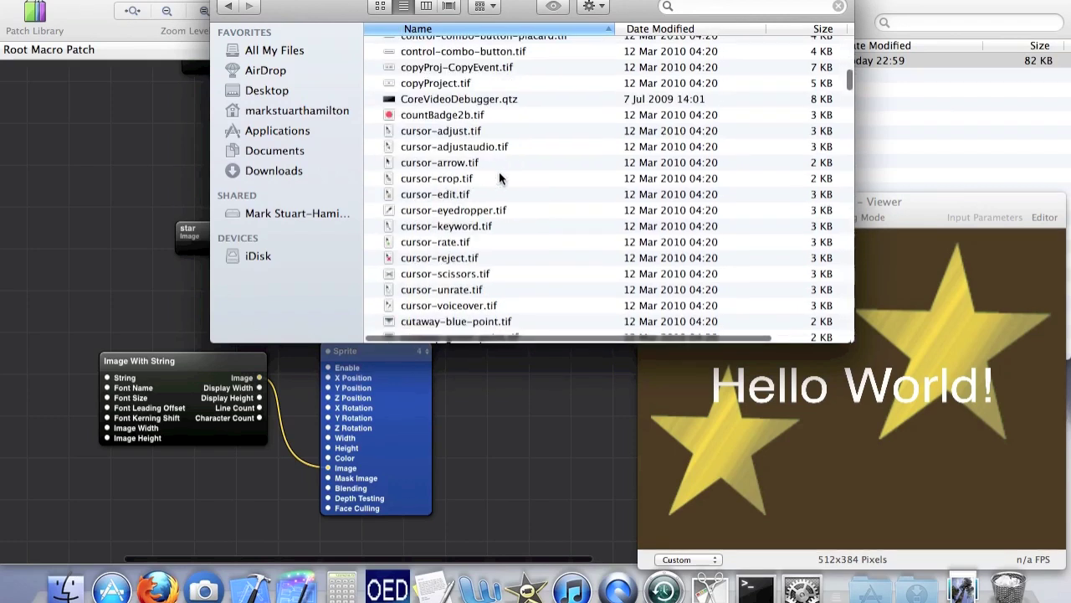
pyautogui.scroll(-20, 499, 172)
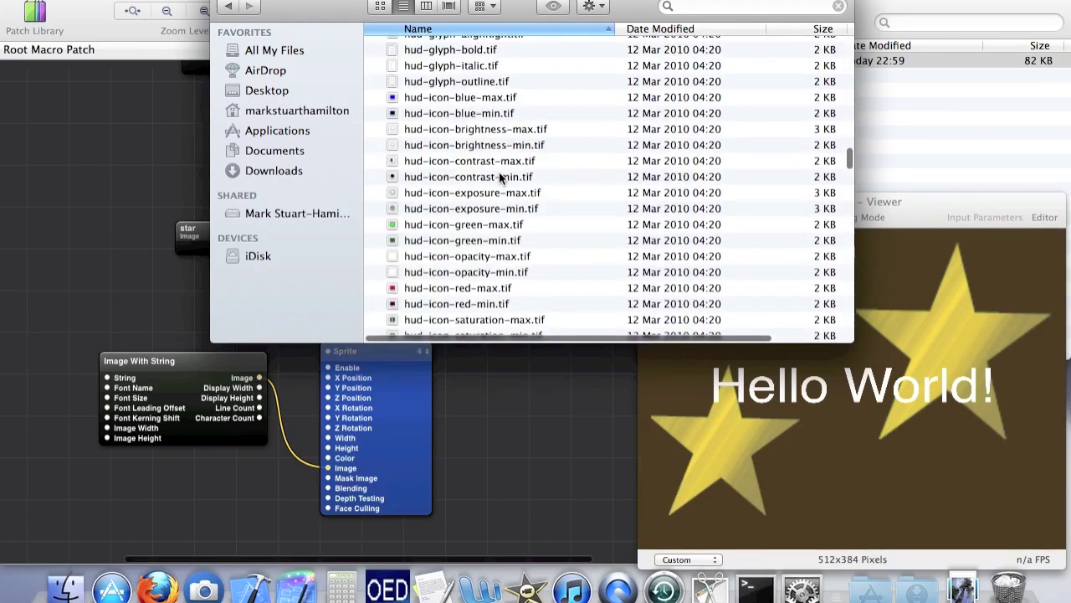
pyautogui.scroll(20, 499, 171)
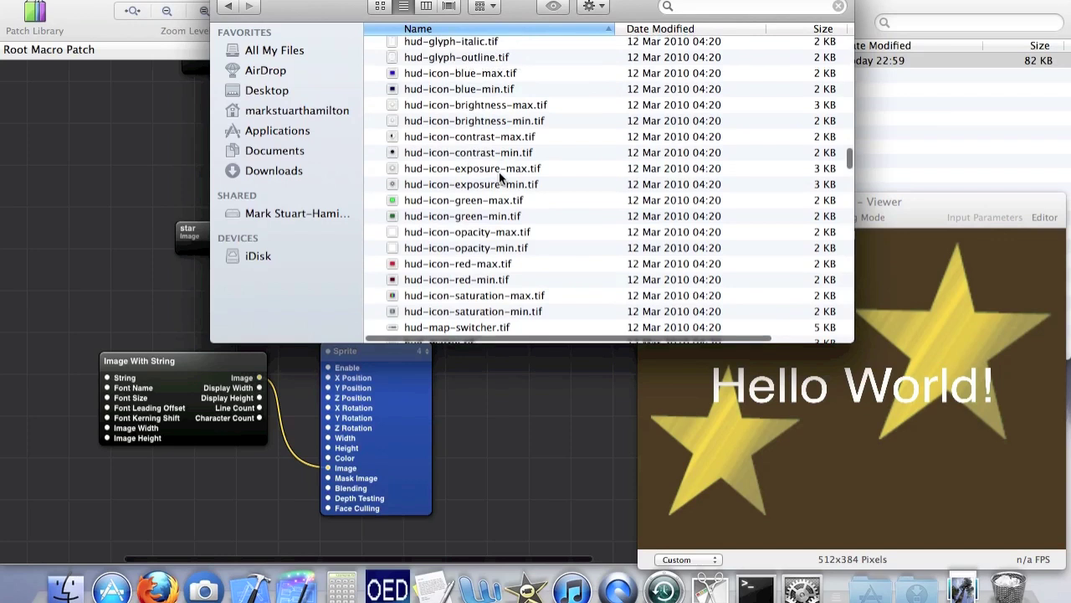
pyautogui.scroll(15, 499, 172)
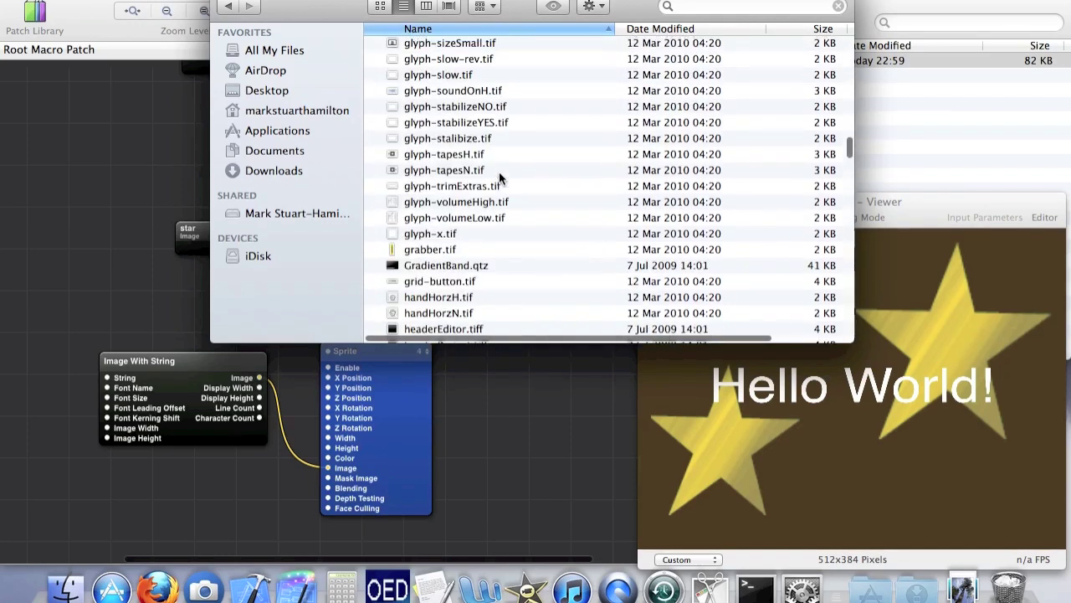
# - Save the composition with Cmd+S to the Desktop as Stars.qtz
pyautogui.click(45, 201)
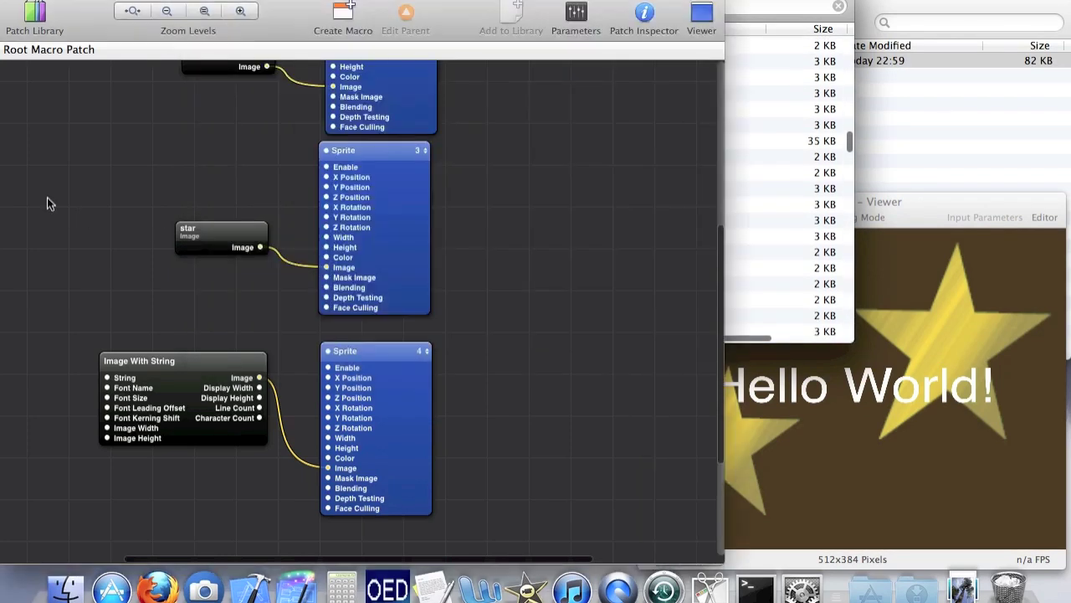
pyautogui.press('super+s')
pyautogui.click(180, 156)
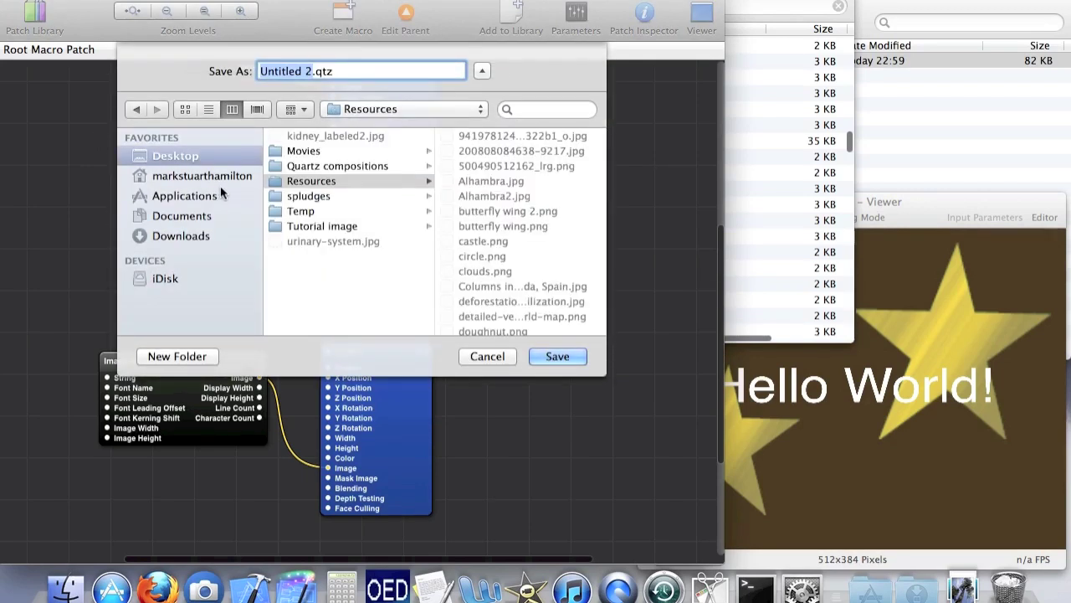
pyautogui.click(362, 273)
pyautogui.tripleClick(308, 71)
pyautogui.write('Stars')
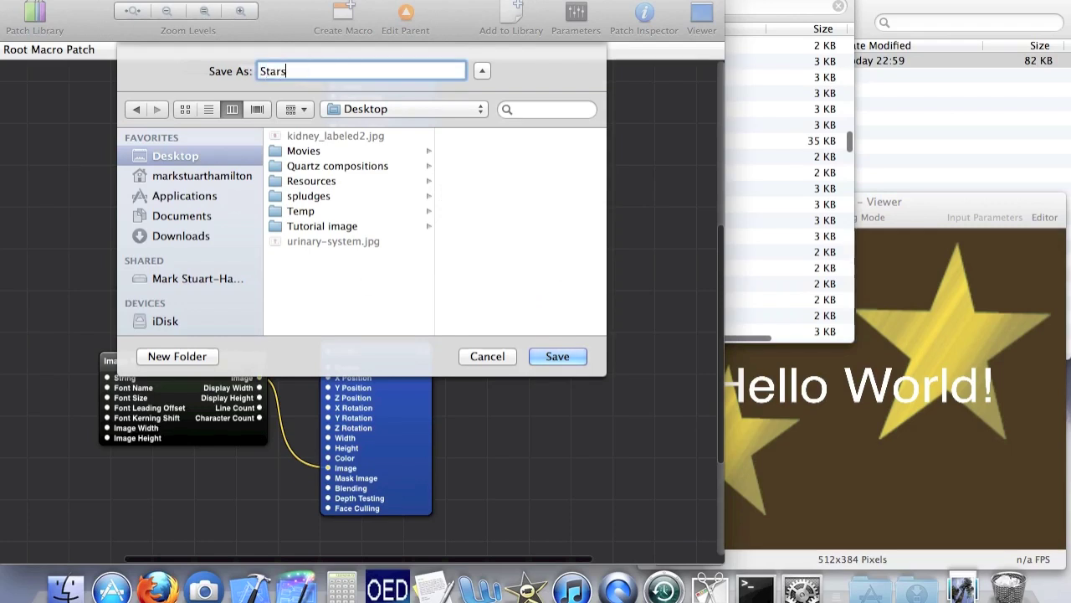
pyautogui.write('.qtz')
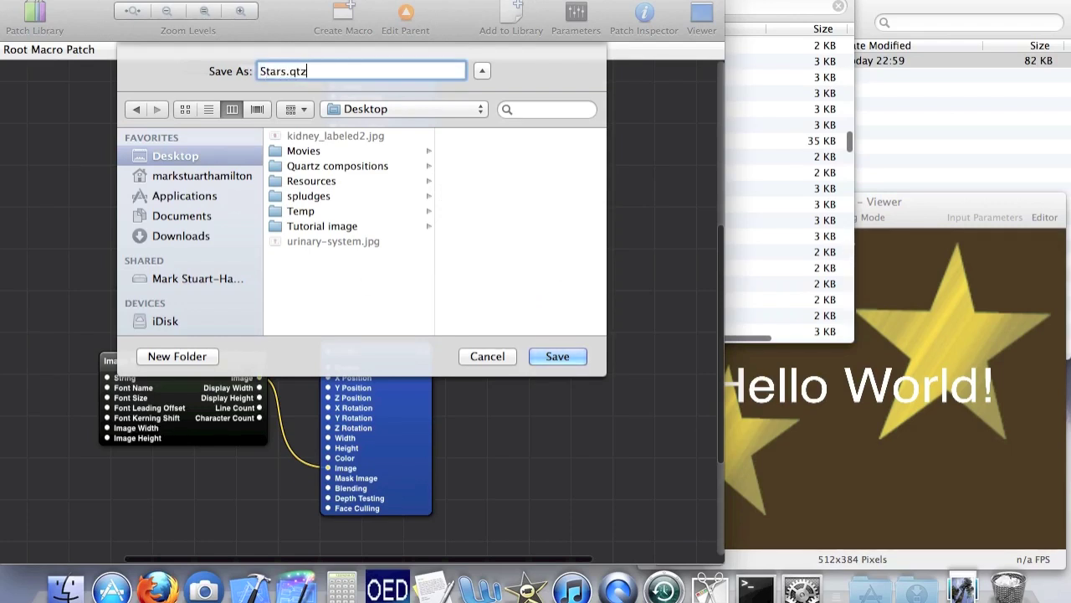
pyautogui.press('Return')
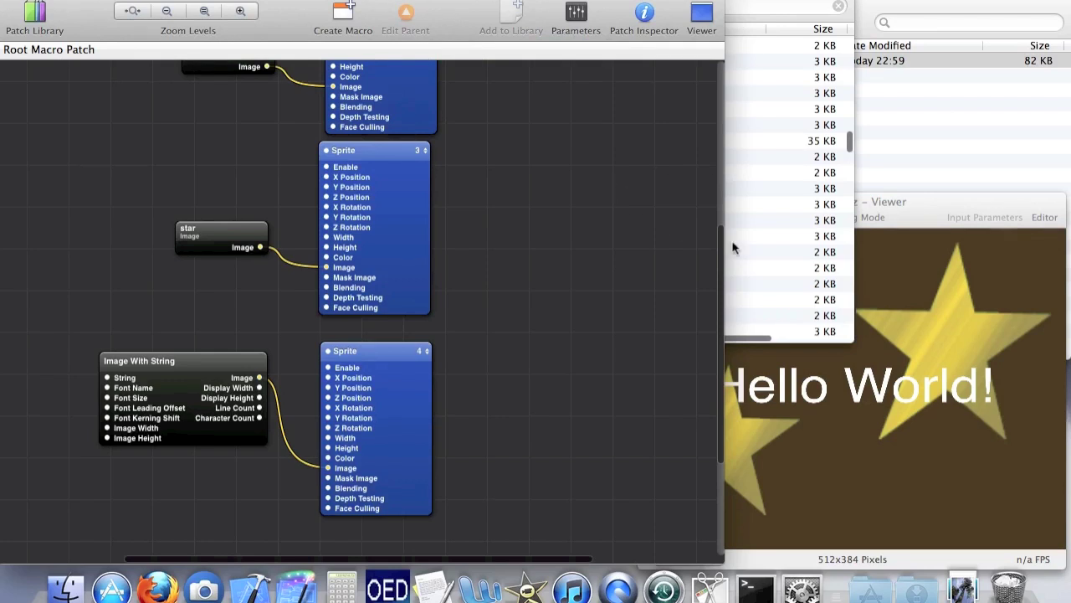
# - Reveal the Desktop to confirm Stars.qtz is saved there, then restore the windows
pyautogui.click(926, 139)
pyautogui.press('F11')
pyautogui.click(925, 139)
pyautogui.press('F11')
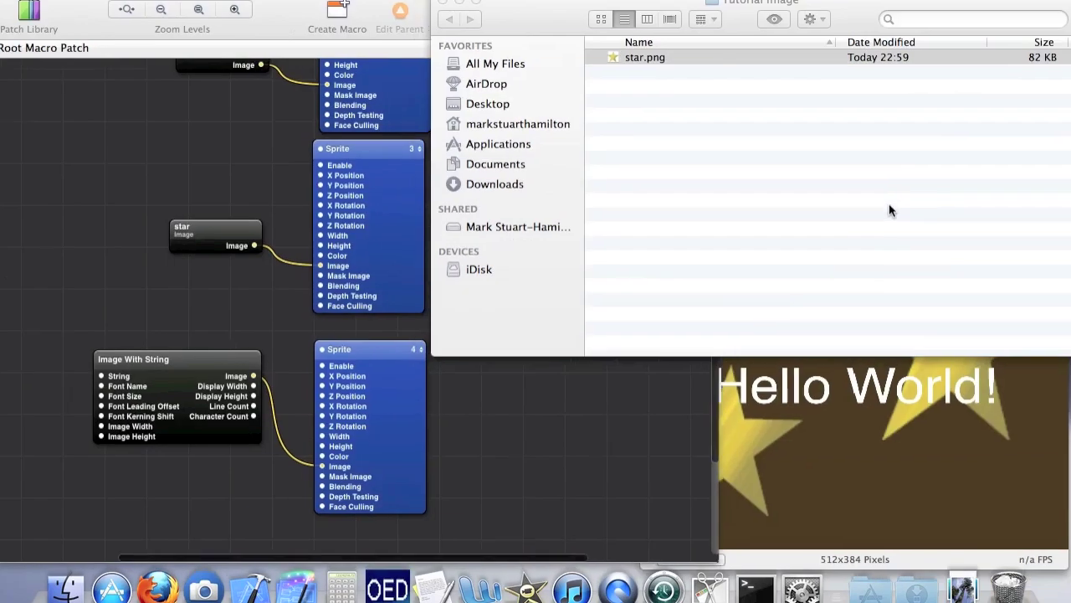
# - Return to the iMovie Resources listing and scroll to the Extra- background compositions
pyautogui.click(444, 22)
pyautogui.scroll(-5, 582, 156)
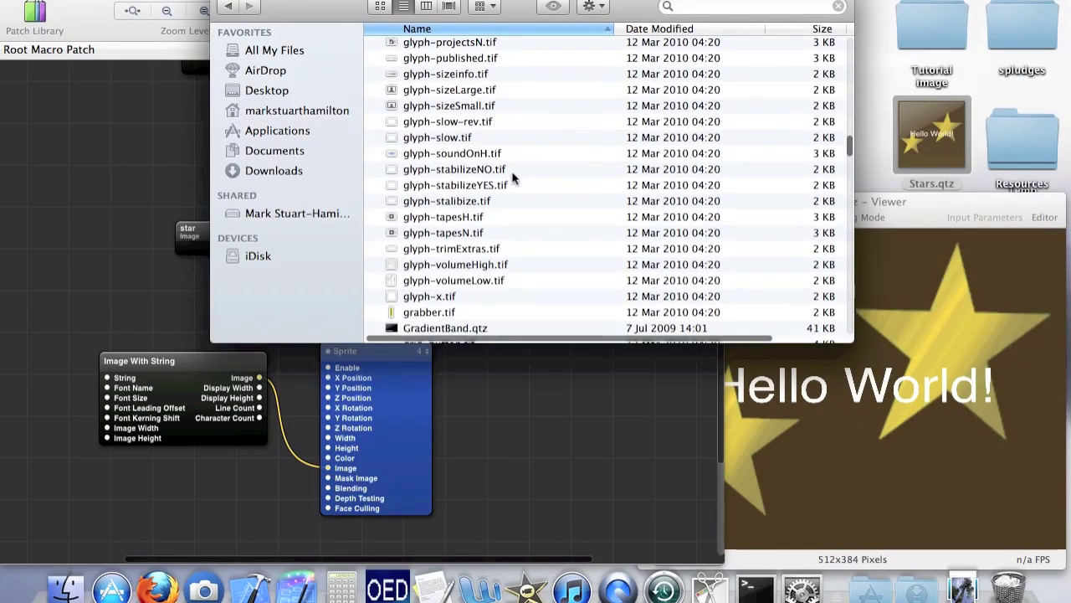
pyautogui.click(504, 179)
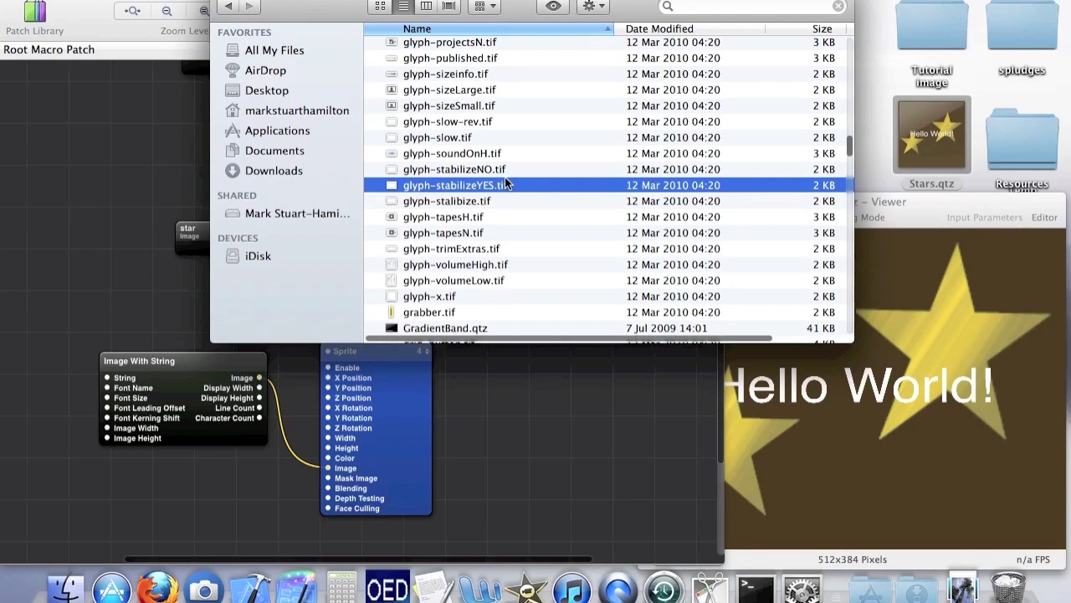
pyautogui.scroll(-1, 504, 179)
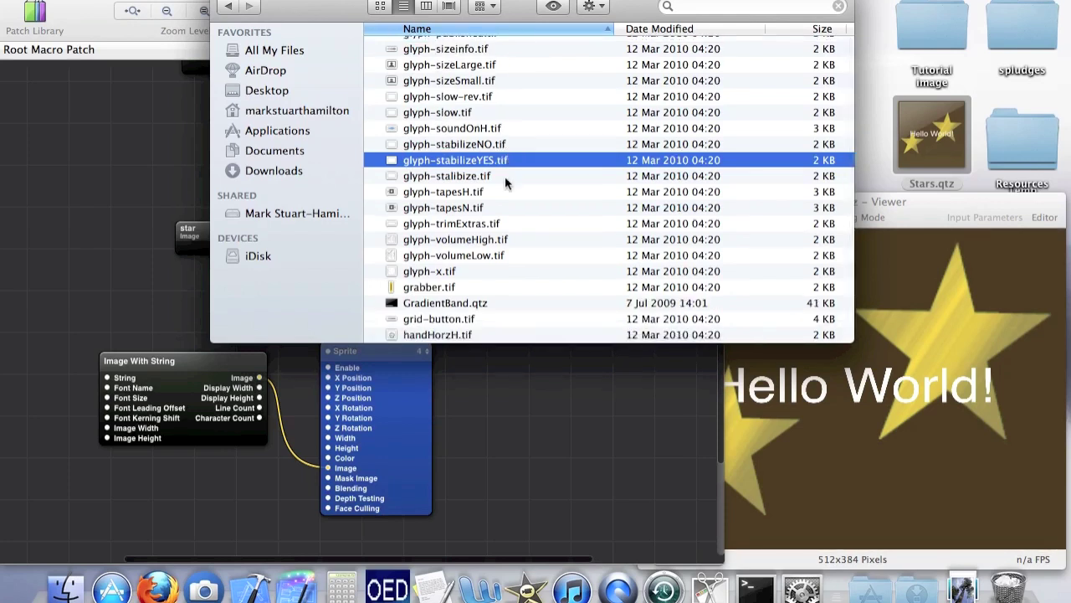
pyautogui.scroll(2, 505, 179)
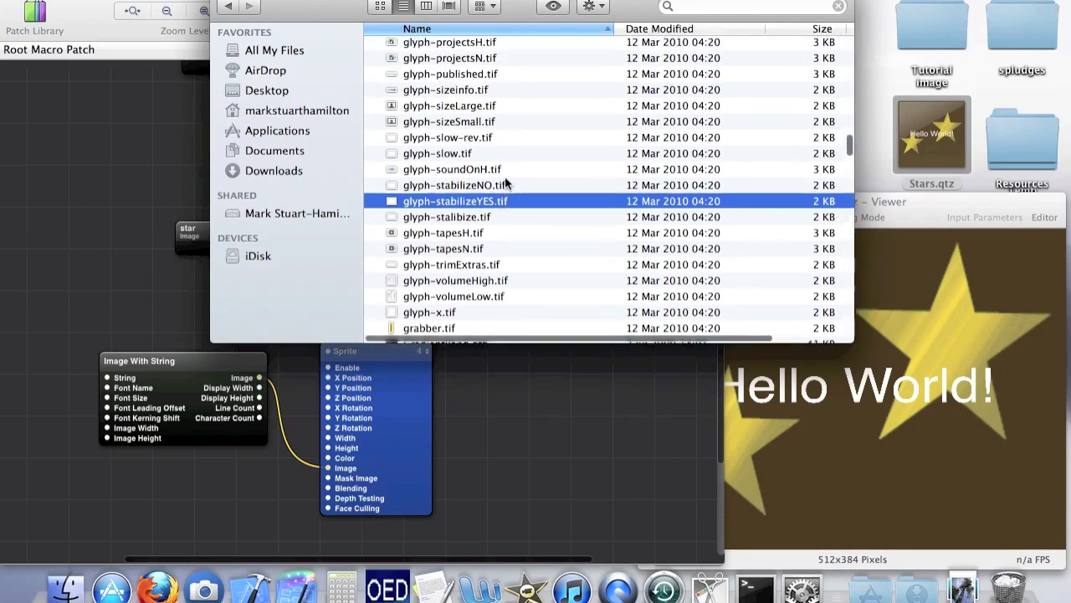
pyautogui.scroll(-4, 505, 182)
pyautogui.scroll(10, 504, 182)
pyautogui.scroll(15, 505, 182)
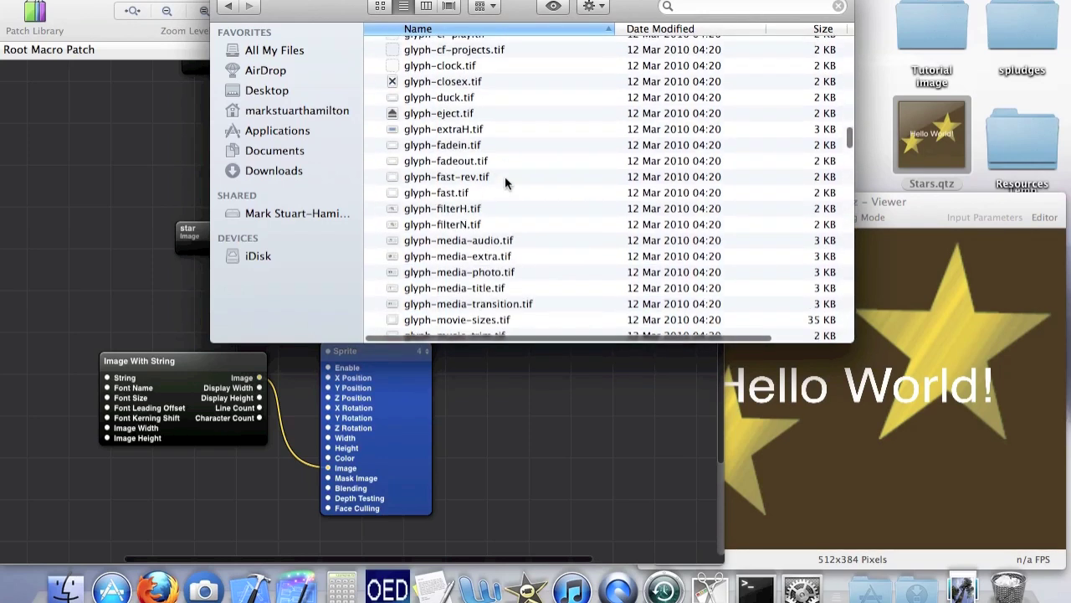
pyautogui.scroll(10, 505, 182)
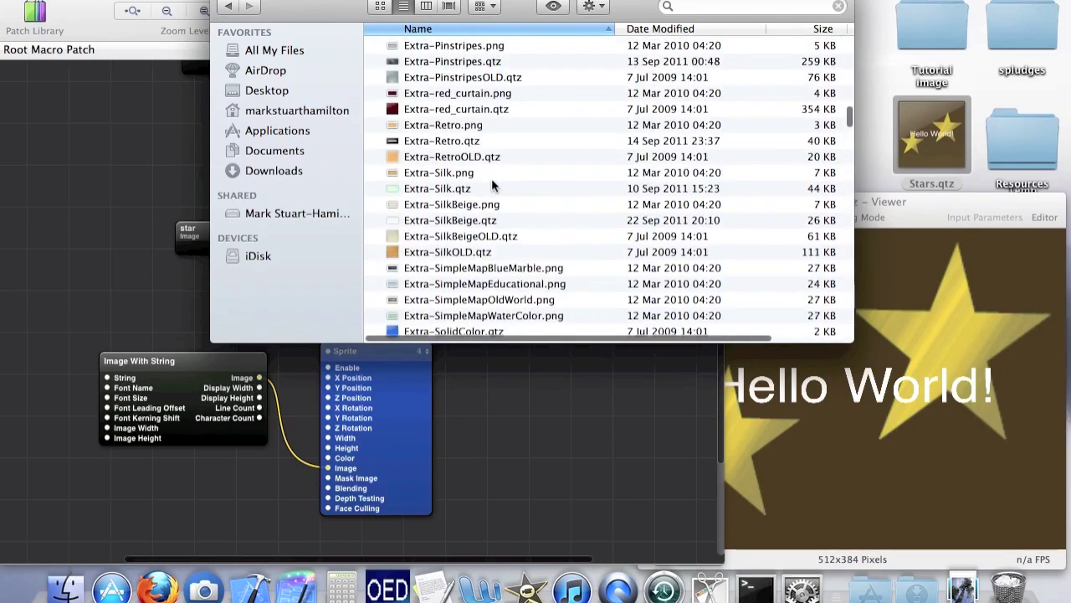
# - Rename Extra-Silk.qtz to Extra-SilkOLD2.qtz
pyautogui.click(436, 188)
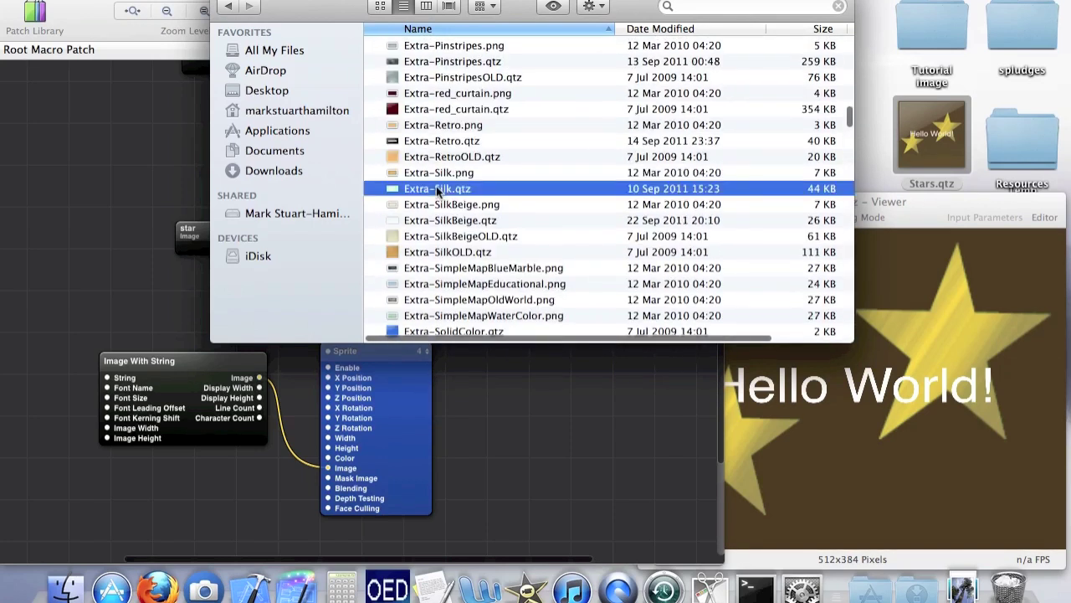
pyautogui.click(437, 187)
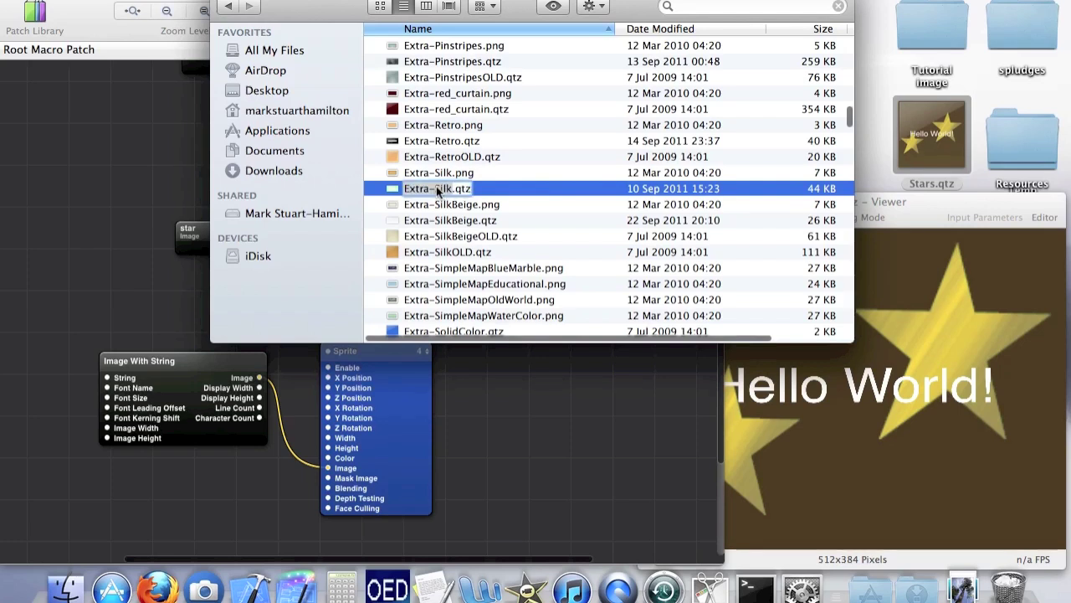
pyautogui.write('OLD@')
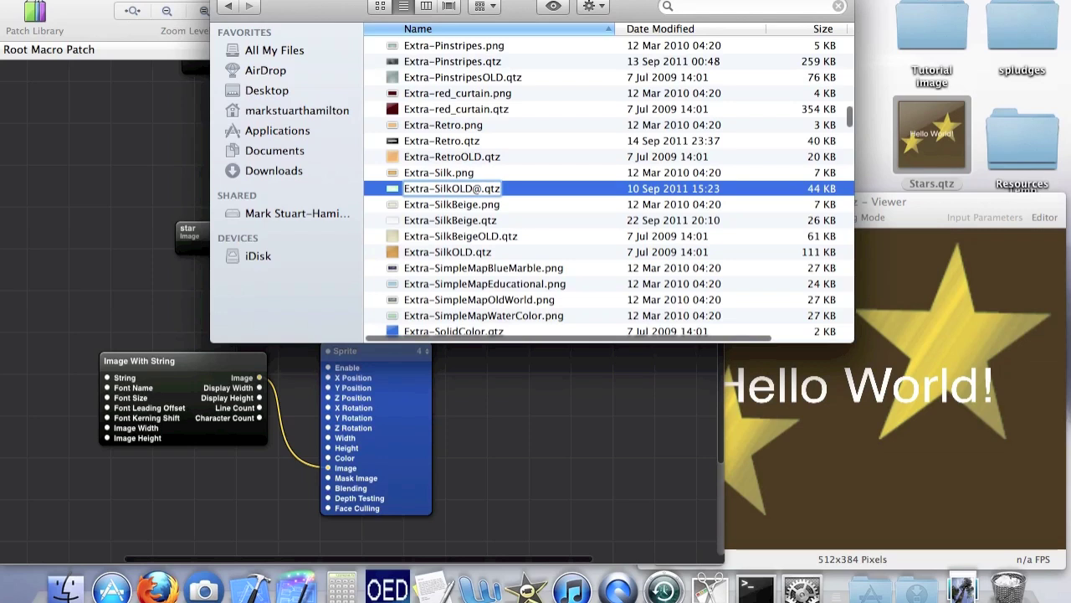
pyautogui.press('BackSpace')
pyautogui.write('2')
pyautogui.press('Return')
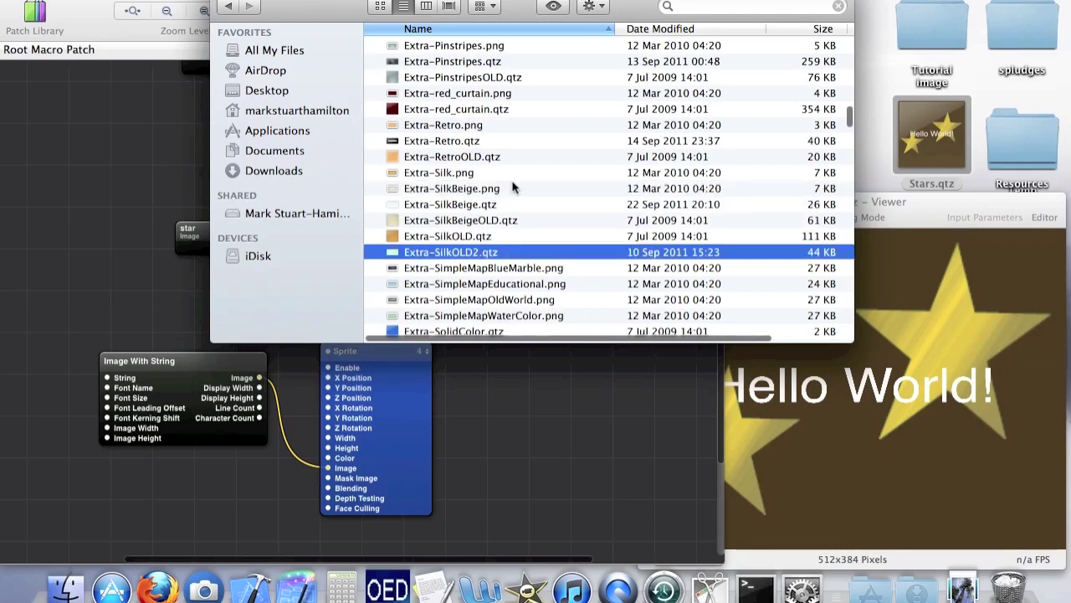
# - Rename Stars.qtz to Extra-Silk.qtz, then launch iMovie
pyautogui.scroll(-15, 519, 177)
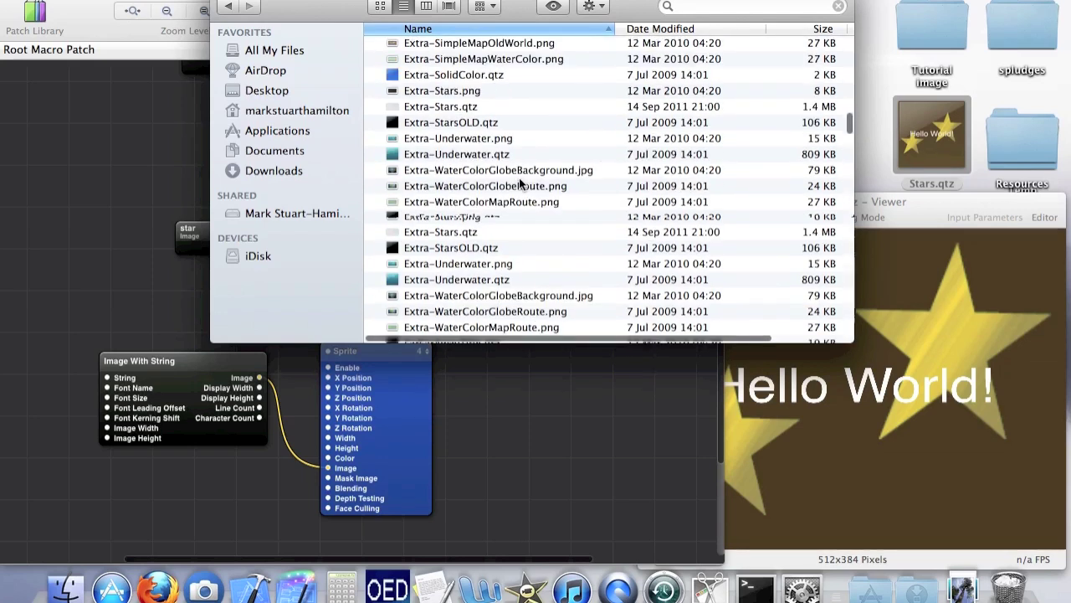
pyautogui.scroll(-15, 519, 176)
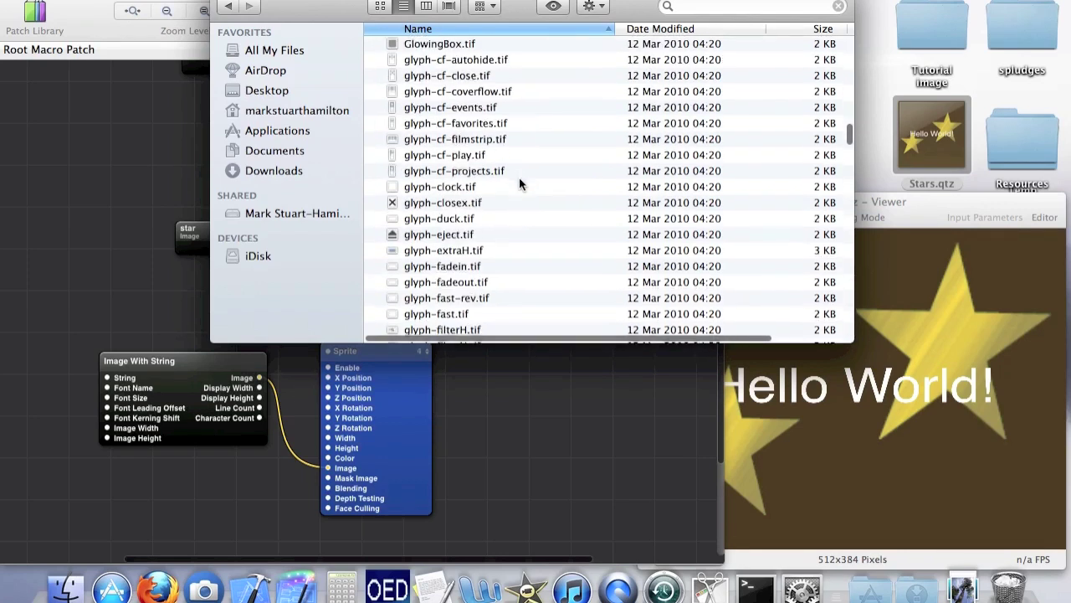
pyautogui.scroll(-20, 519, 178)
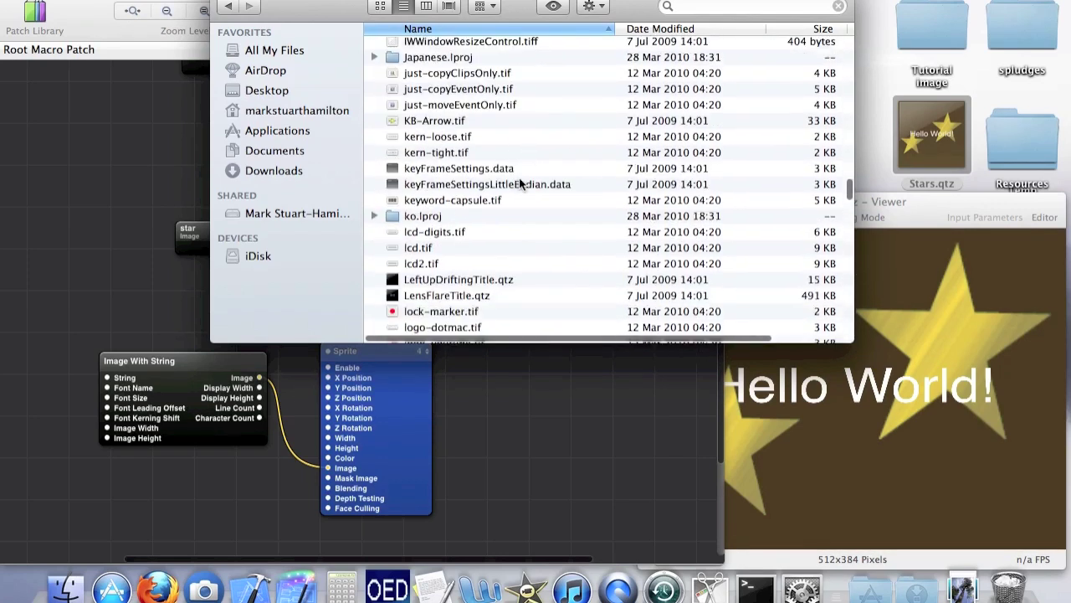
pyautogui.scroll(-20, 519, 180)
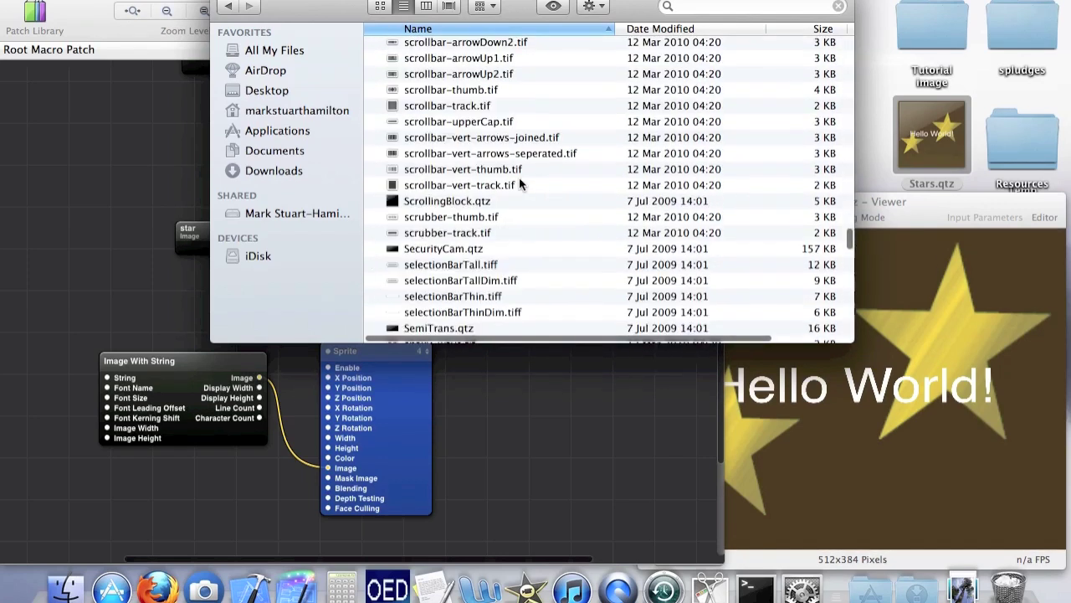
pyautogui.scroll(-10, 519, 183)
pyautogui.scroll(5, 519, 184)
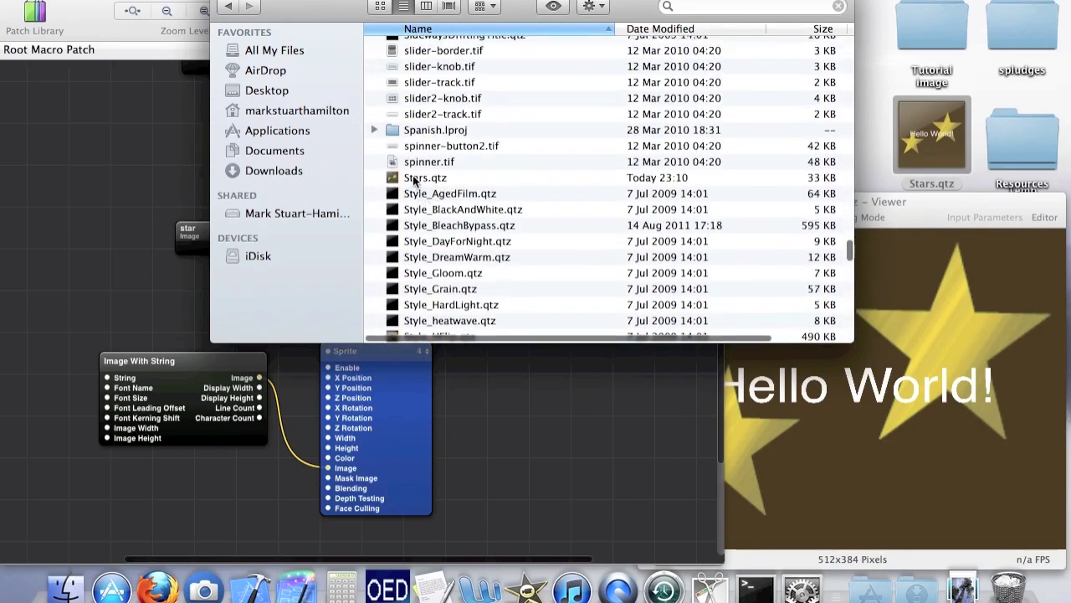
pyautogui.click(415, 177)
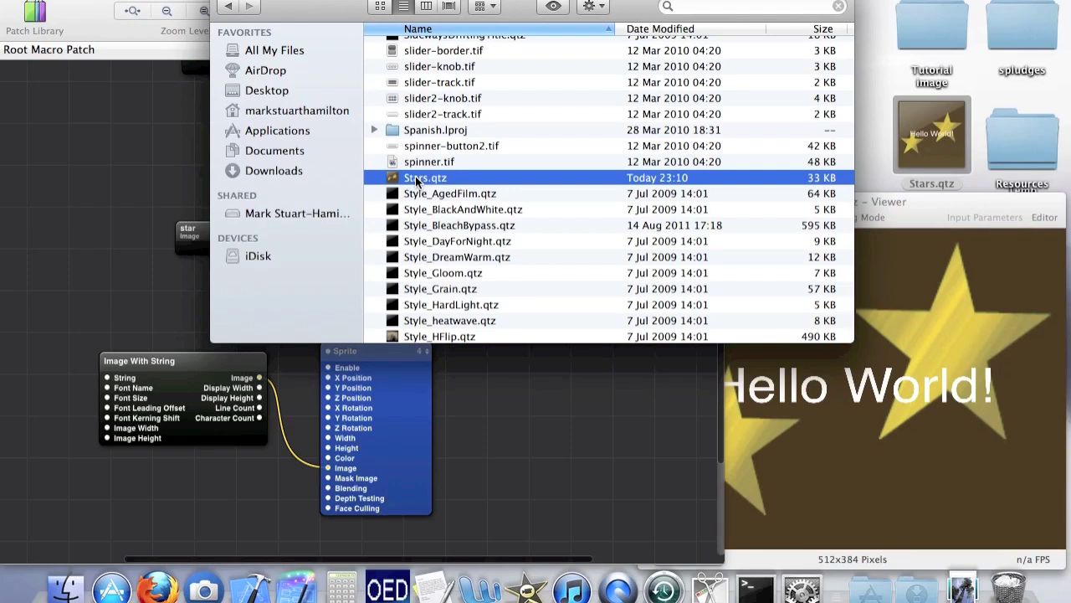
pyautogui.press('Return')
pyautogui.write('Extra-Silk')
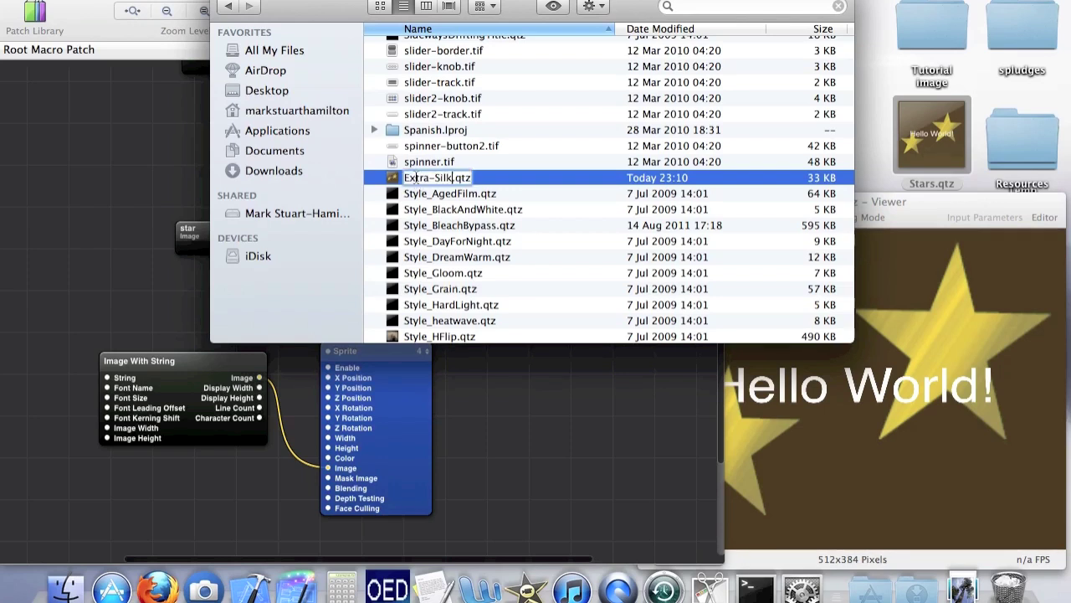
pyautogui.press('Return')
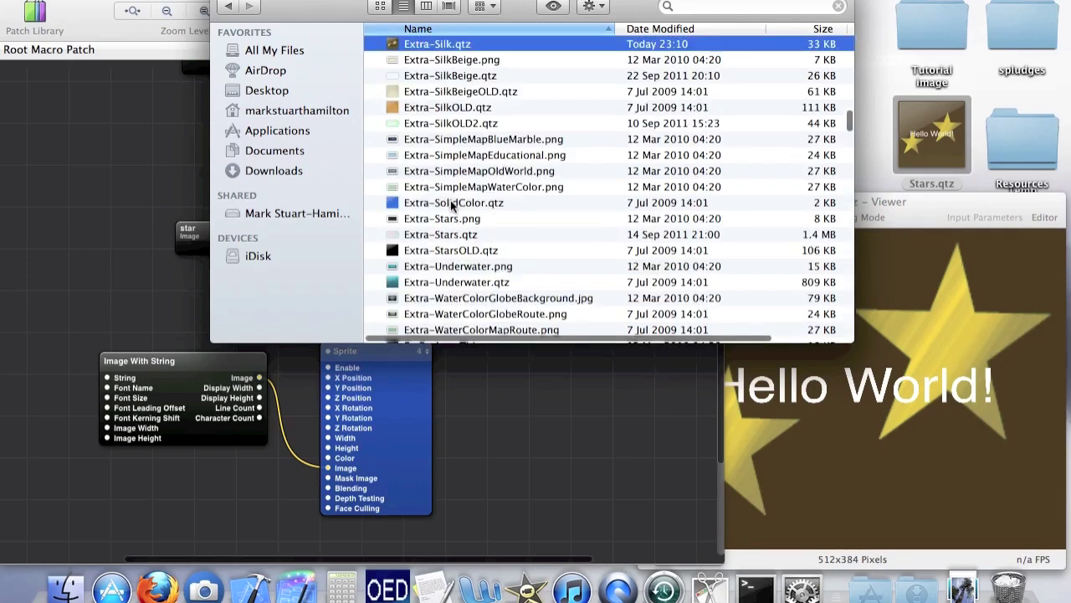
pyautogui.click(528, 589)
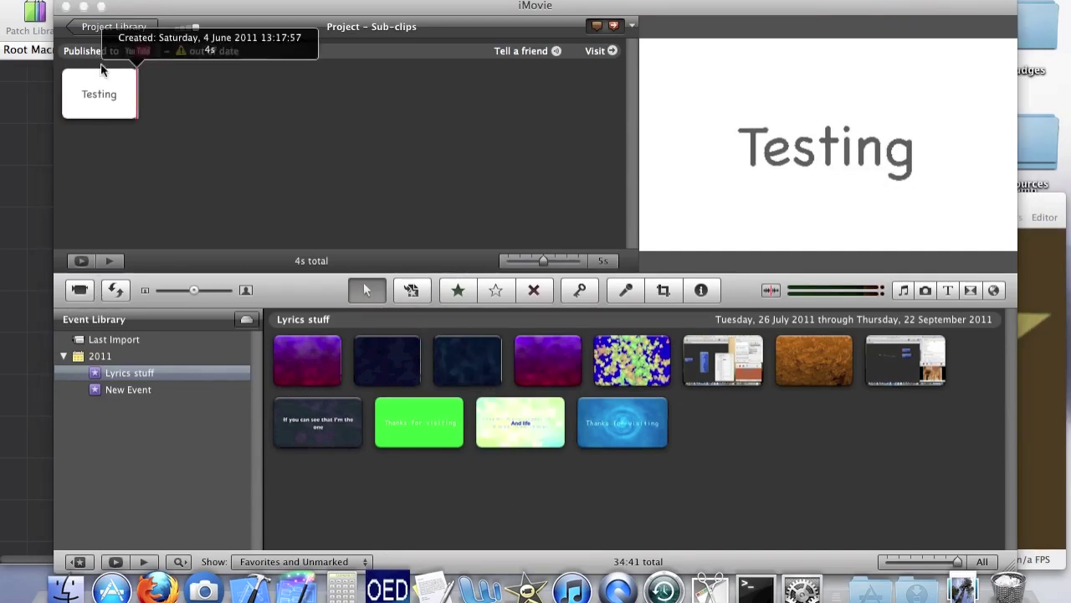
# - Delete the Testing clip from the Sub-clips project, accepting the published-project warning
pyautogui.click(121, 104)
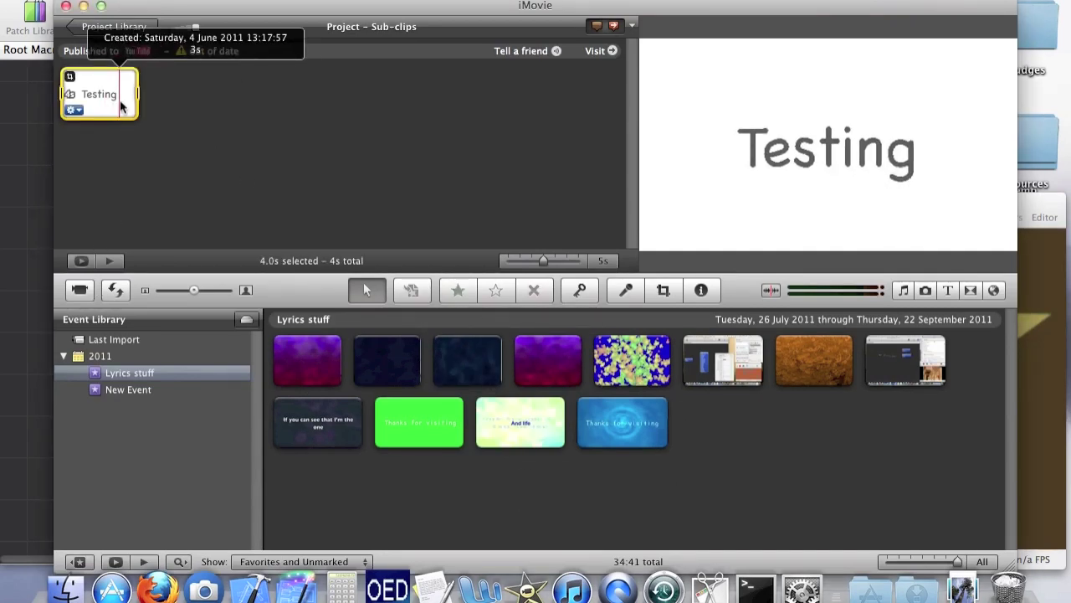
pyautogui.press('Delete')
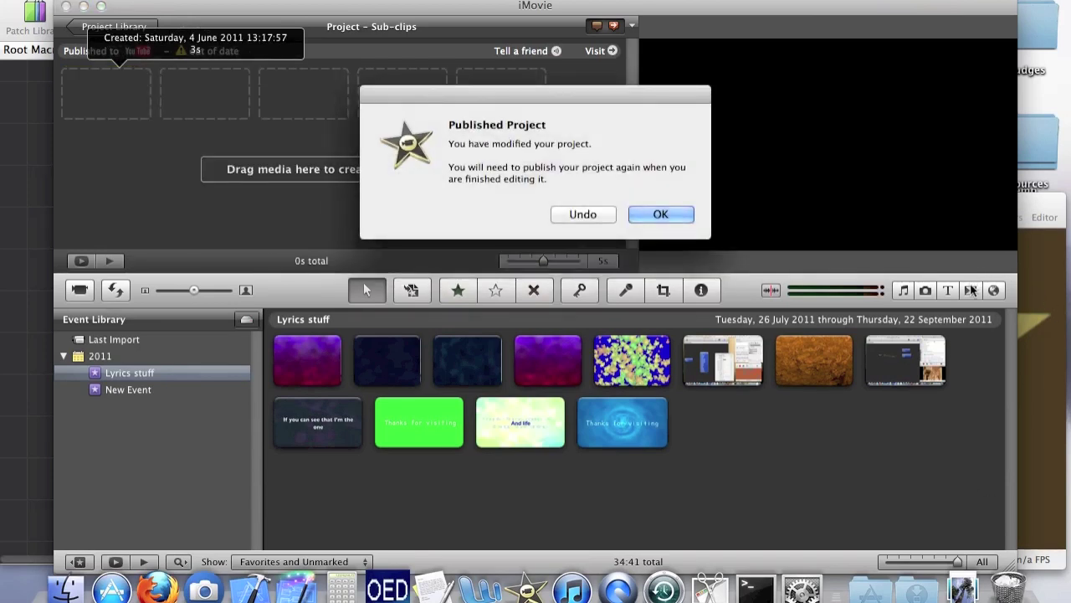
pyautogui.press('Return')
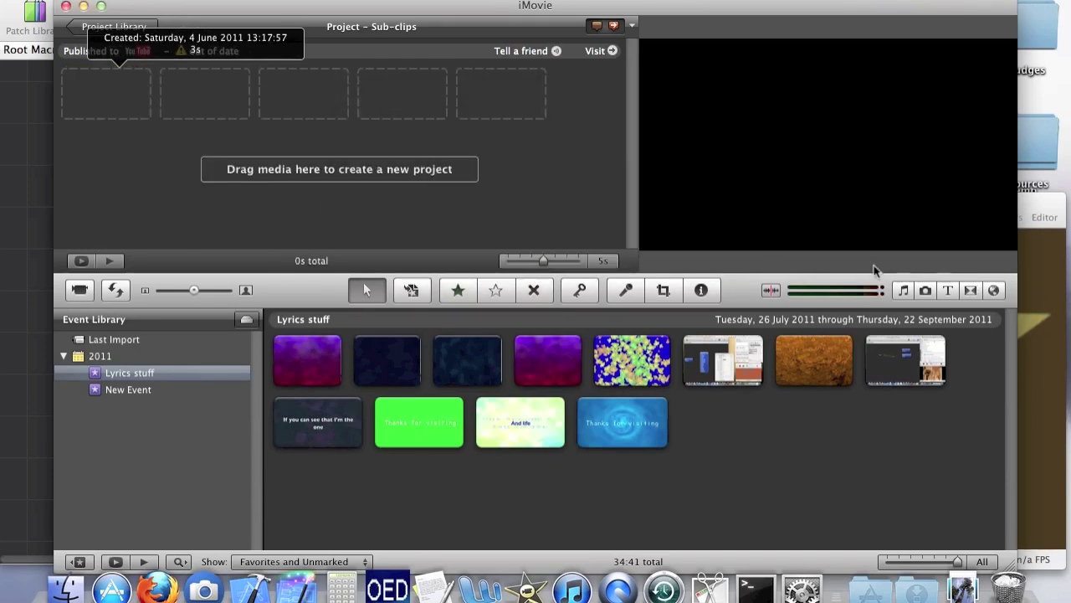
pyautogui.click(971, 290)
# - Drag the Silk-Orange background from Maps and Backgrounds into the project and play it
pyautogui.click(993, 290)
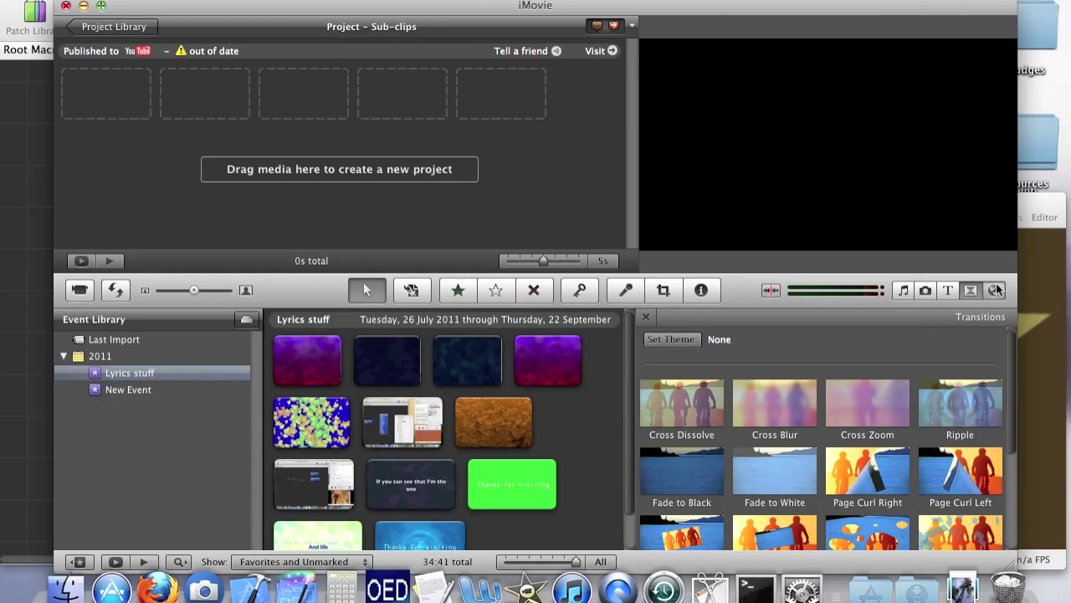
pyautogui.scroll(-4, 894, 443)
pyautogui.scroll(-2, 894, 442)
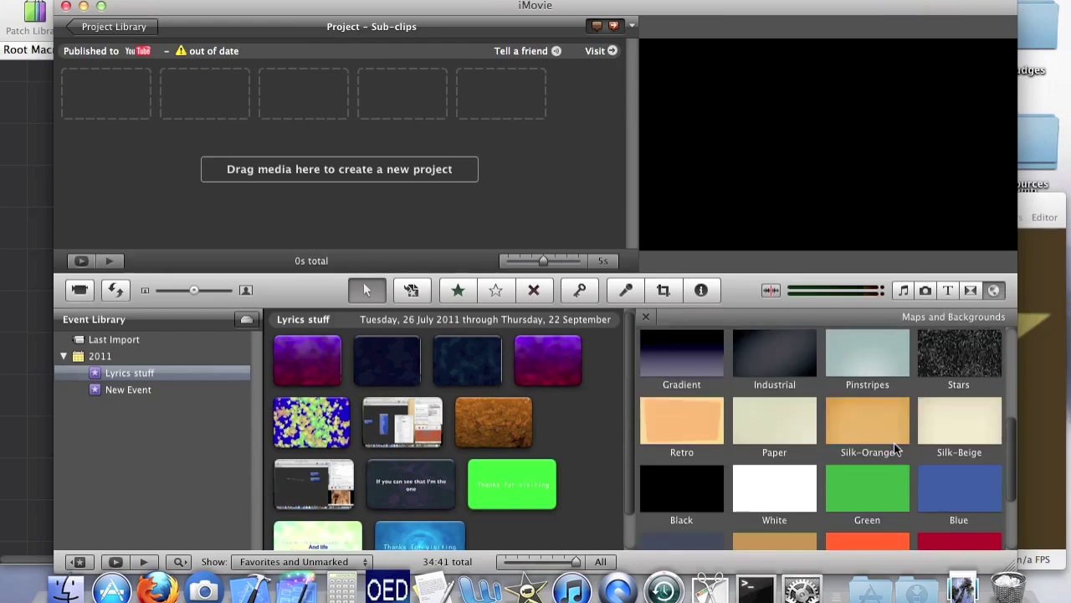
pyautogui.moveTo(867, 427); pyautogui.dragTo(238, 203)
pyautogui.moveTo(106, 96); pyautogui.dragTo(97, 91)
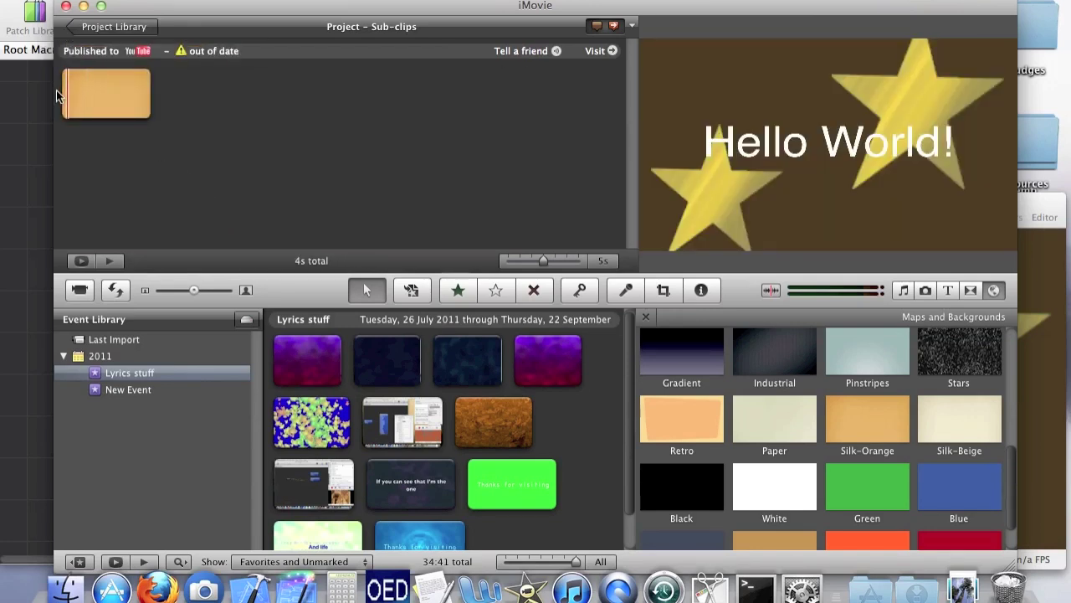
pyautogui.press('space')
pyautogui.moveTo(71, 92)
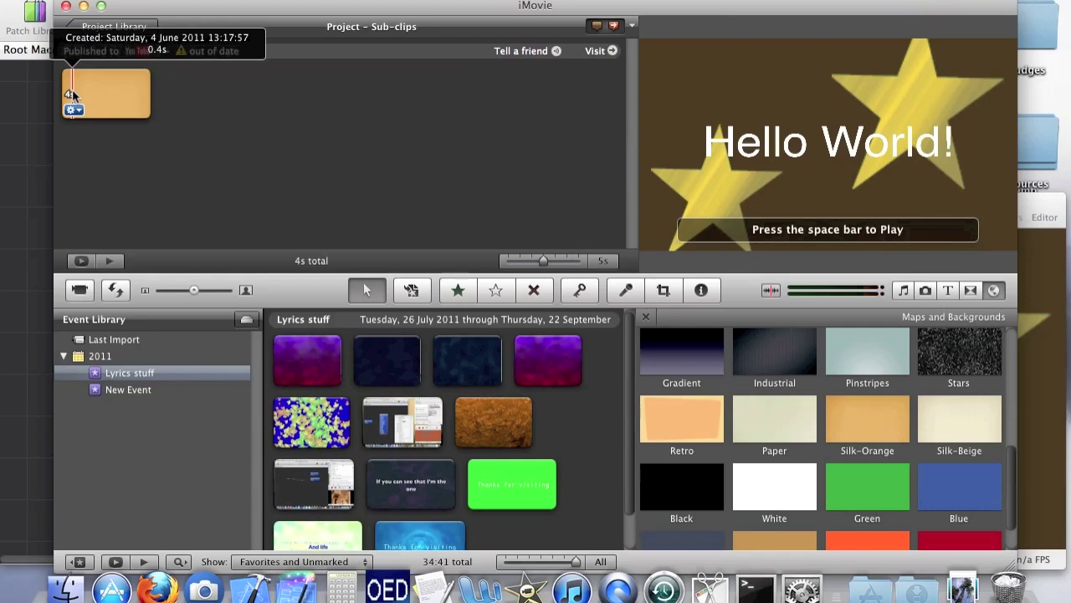
pyautogui.click(126, 1)
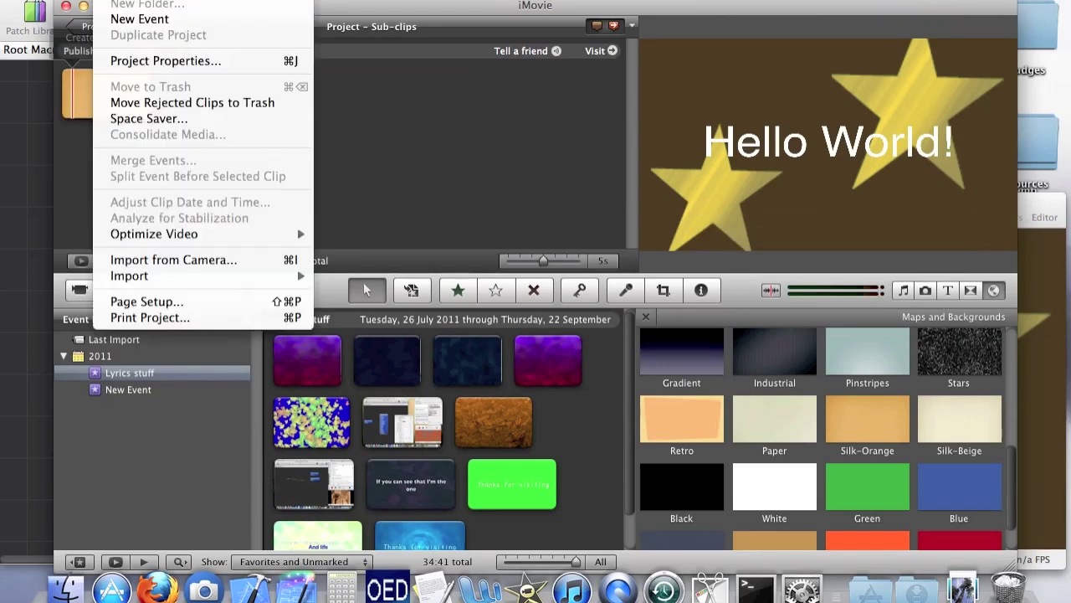
pyautogui.click(195, 301)
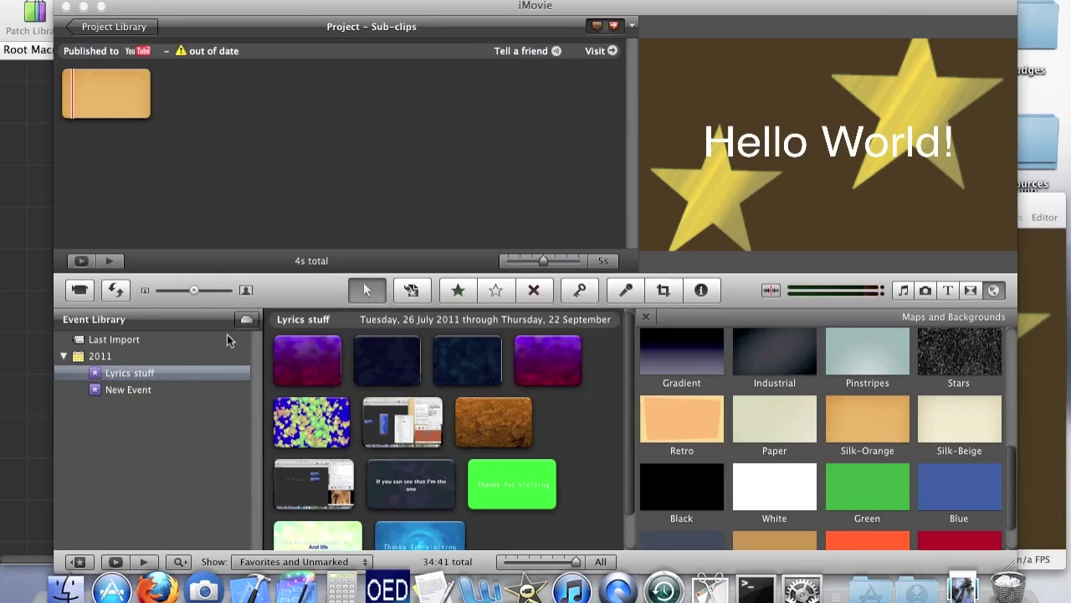
pyautogui.click(276, 0)
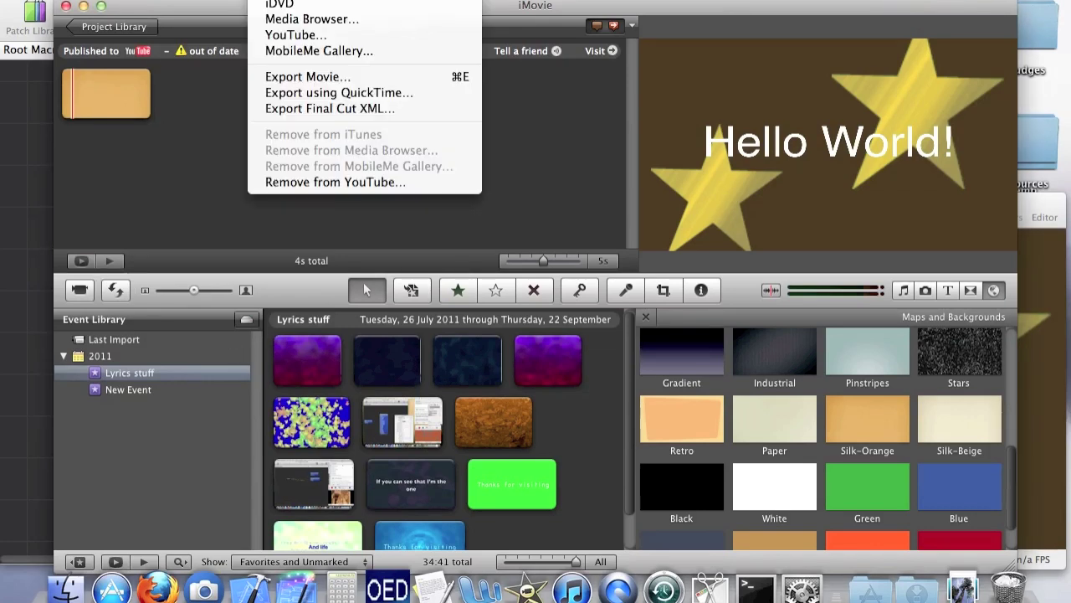
pyautogui.click(332, 76)
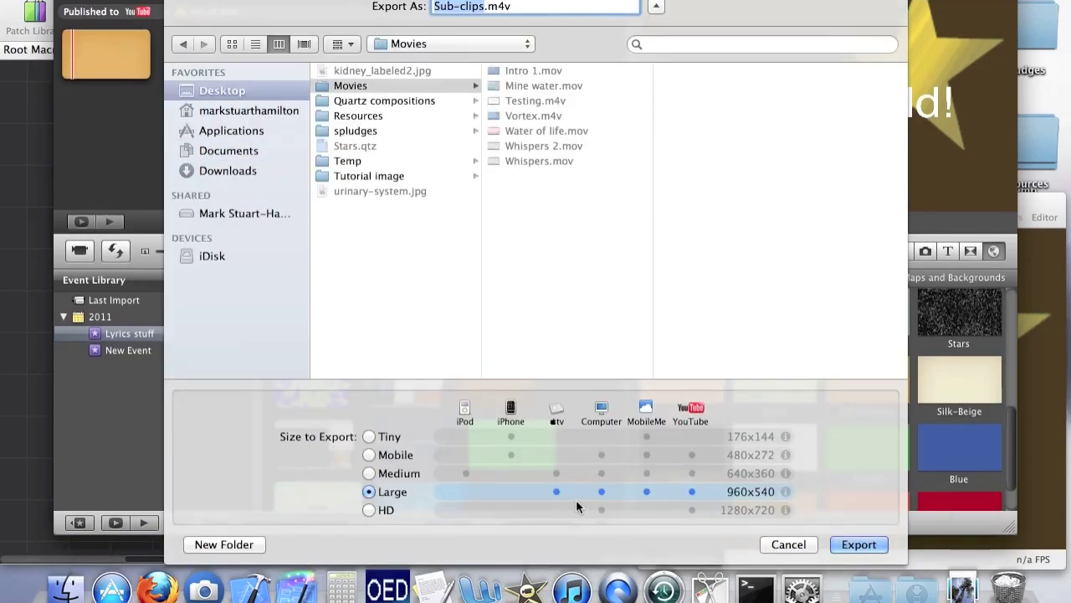
pyautogui.click(780, 542)
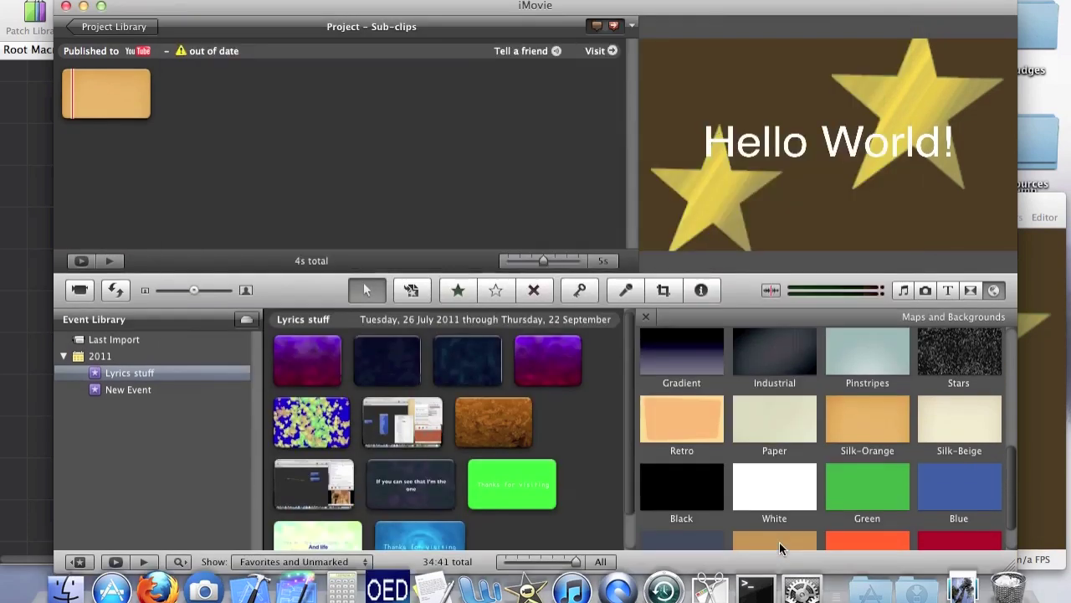